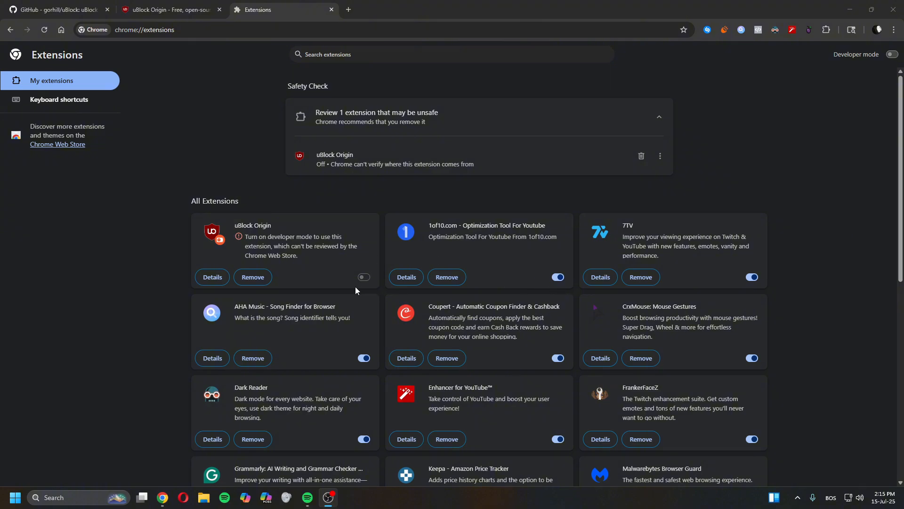
Review the uBlock Origin entry in the list of installed extensions
click(365, 358)
click(364, 359)
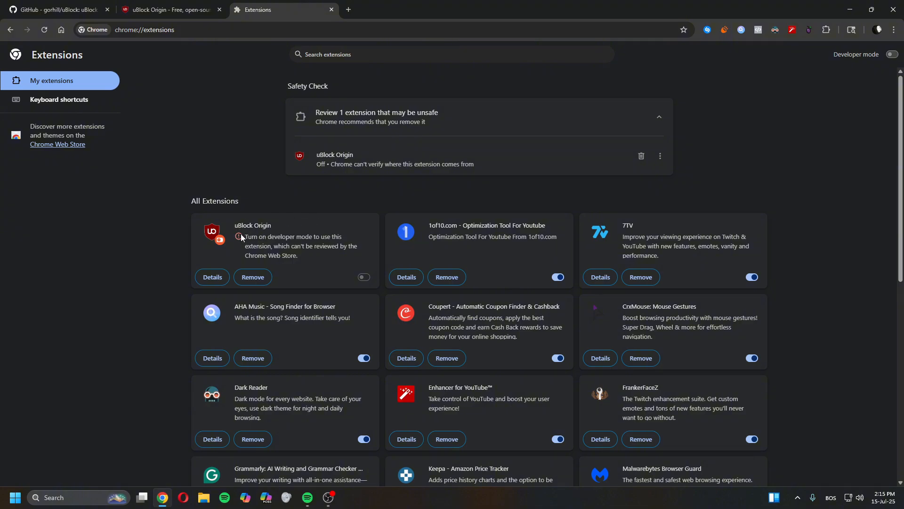
scroll(176, 253, down, 2)
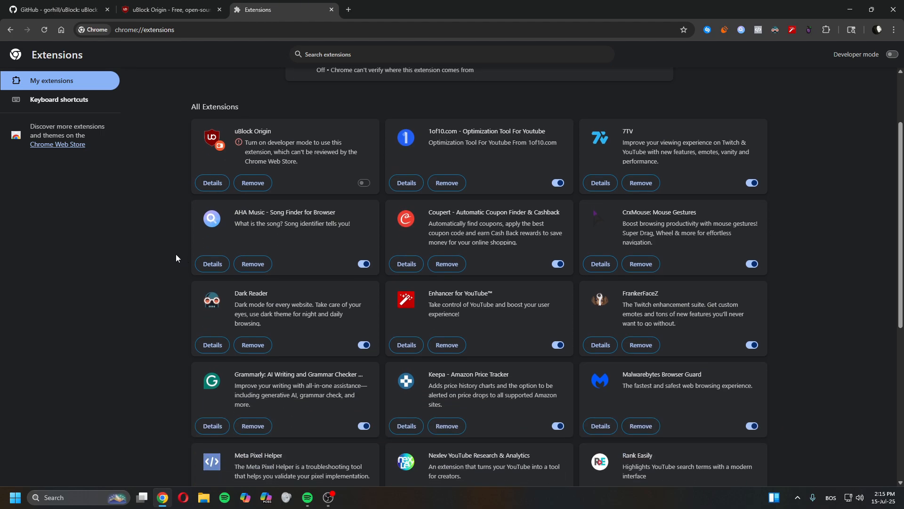
scroll(203, 247, up, 2)
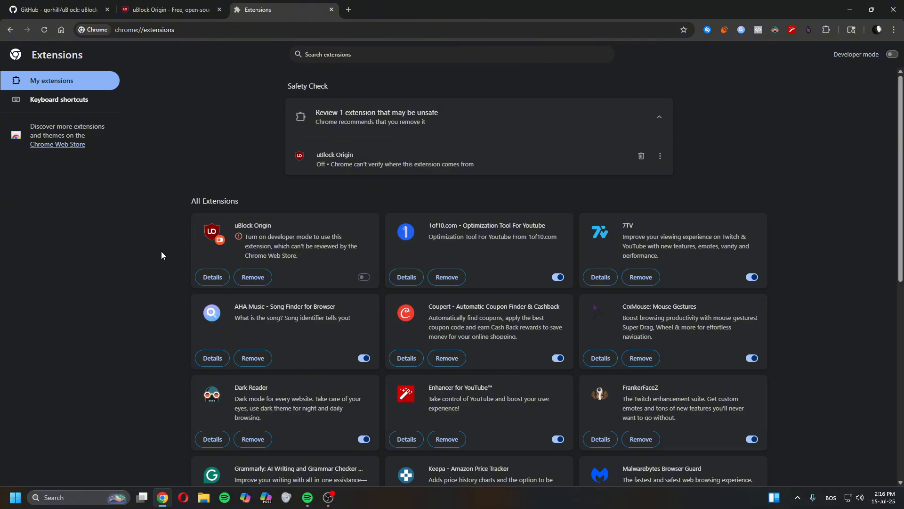
scroll(165, 259, down, 4)
scroll(191, 246, up, 3)
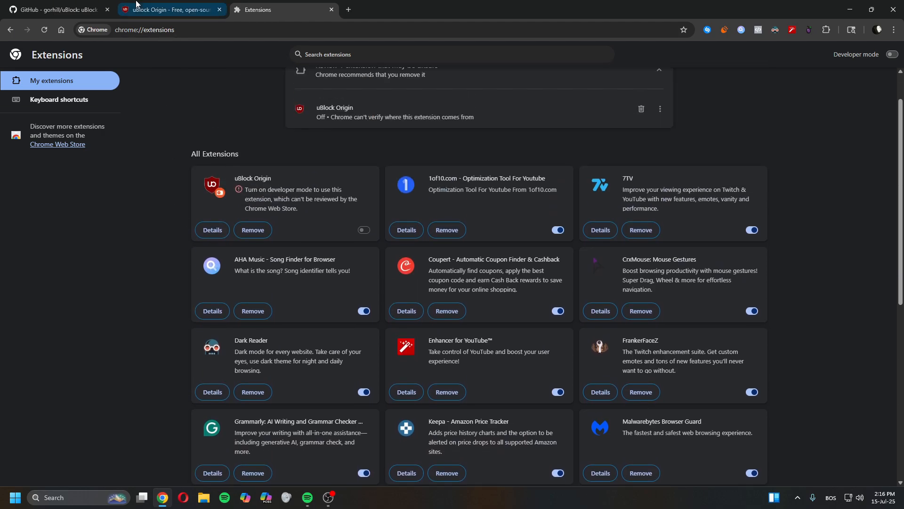
Open the uBlock Origin Lite (Manifest V3) store page from ublockorigin.com and look over its details
click(136, 4)
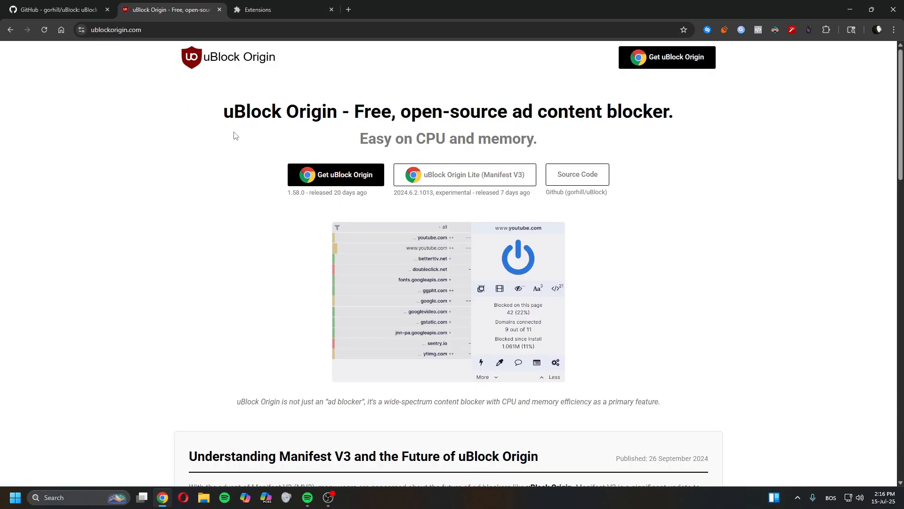
click(447, 187)
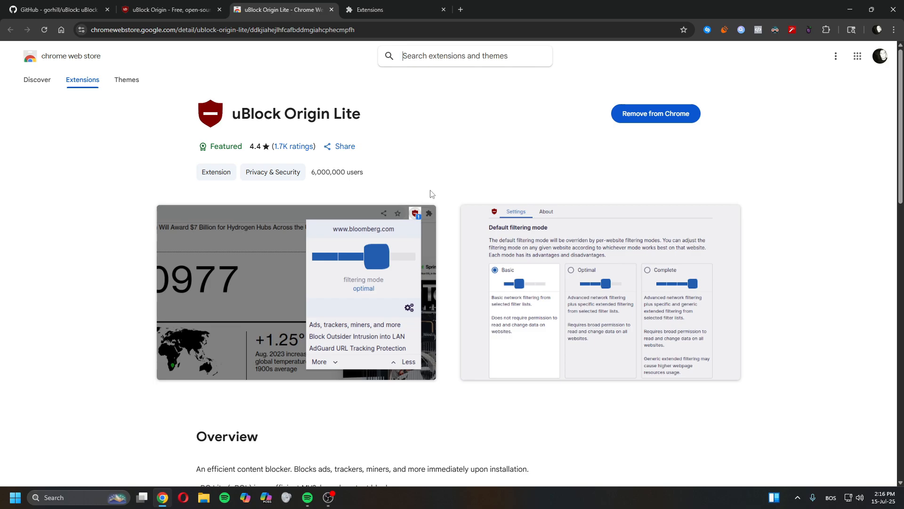
scroll(500, 168, down, 1)
scroll(423, 112, down, 10)
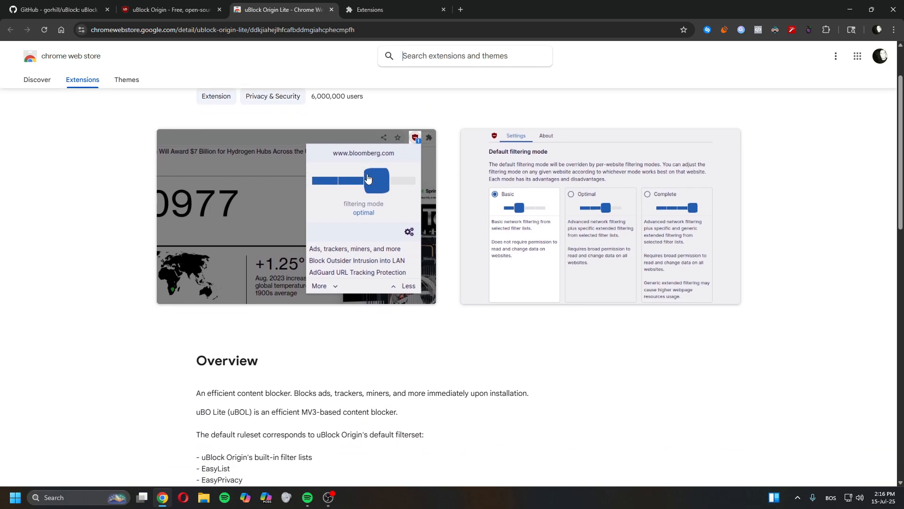
scroll(382, 258, up, 10)
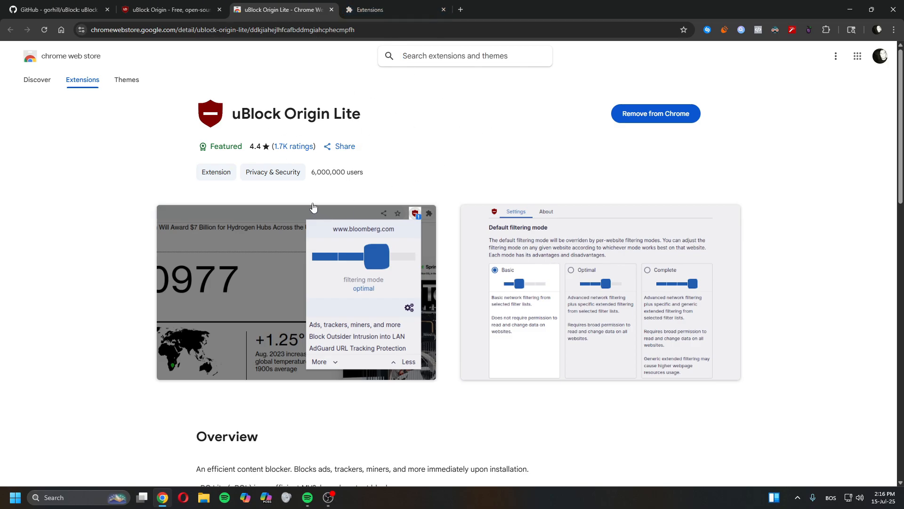
View the youtube.com home page in a new tab, return to the uBlock Origin site and close the YouTube tab
key(ctrl+t)
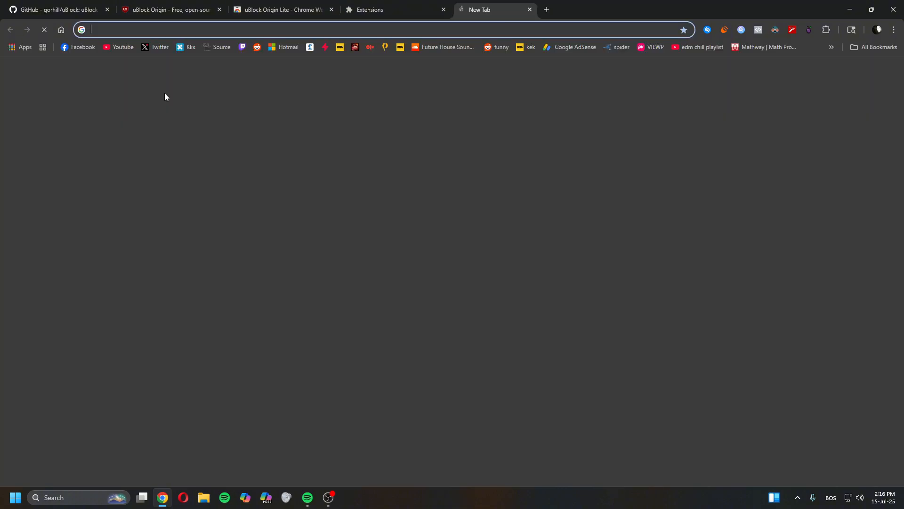
text(youtube.com)
key(Return)
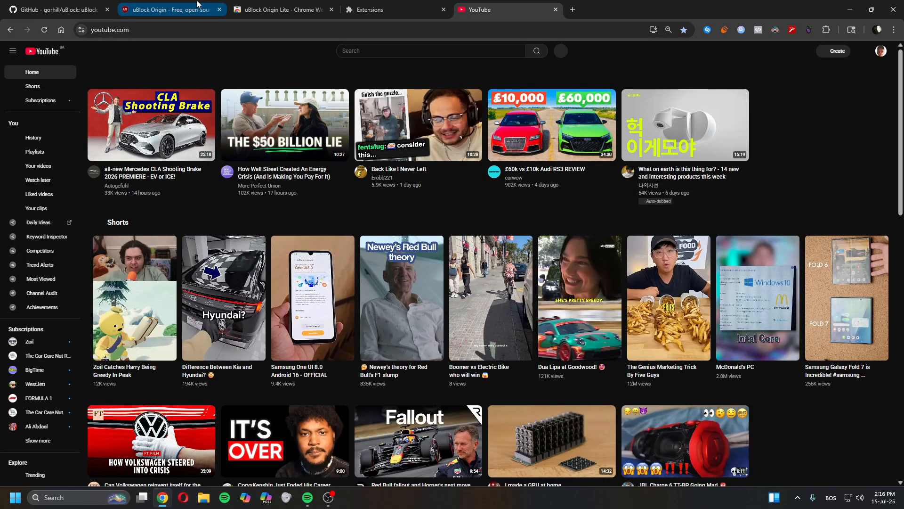
click(197, 4)
click(556, 10)
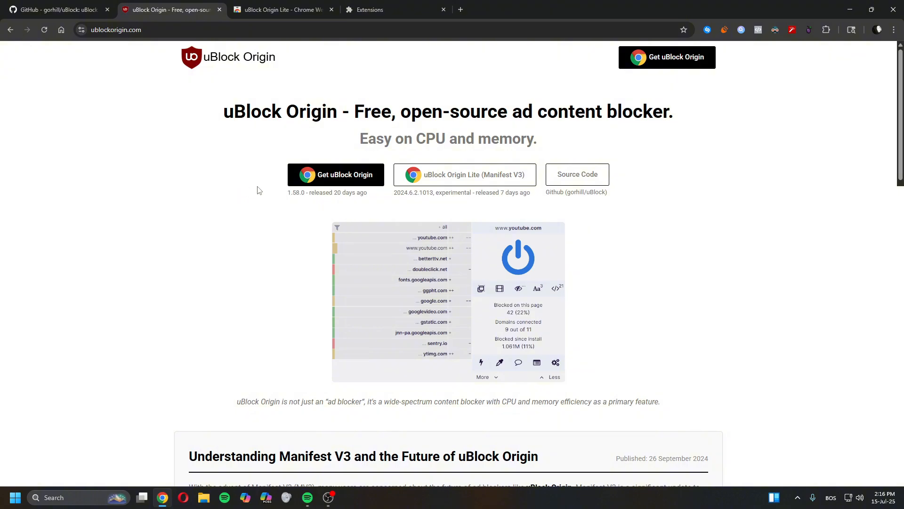
click(56, 9)
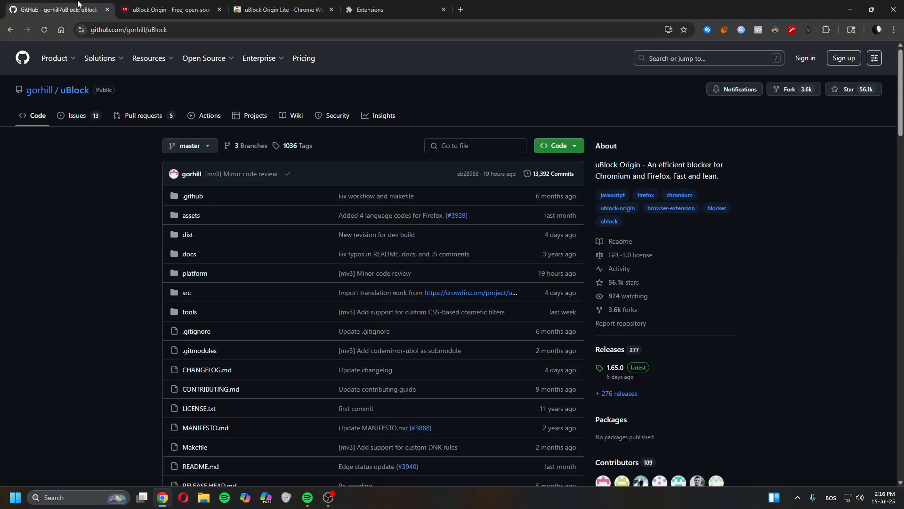
click(250, 4)
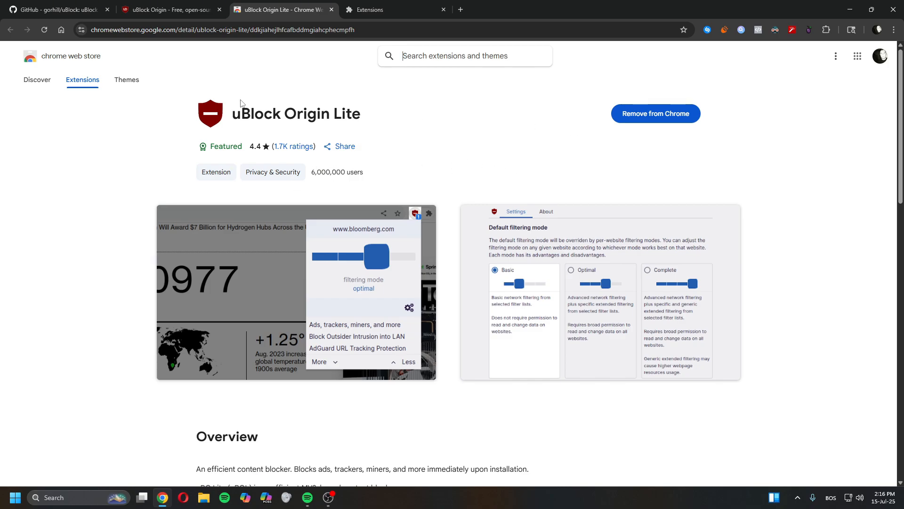
click(170, 10)
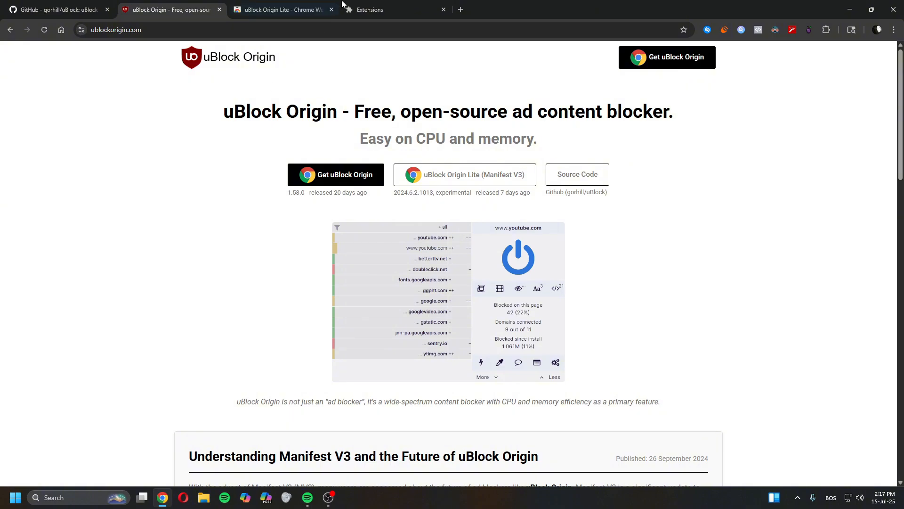
click(282, 9)
Remove the uBlock Origin extension from the installed extensions and confirm the removal
click(394, 6)
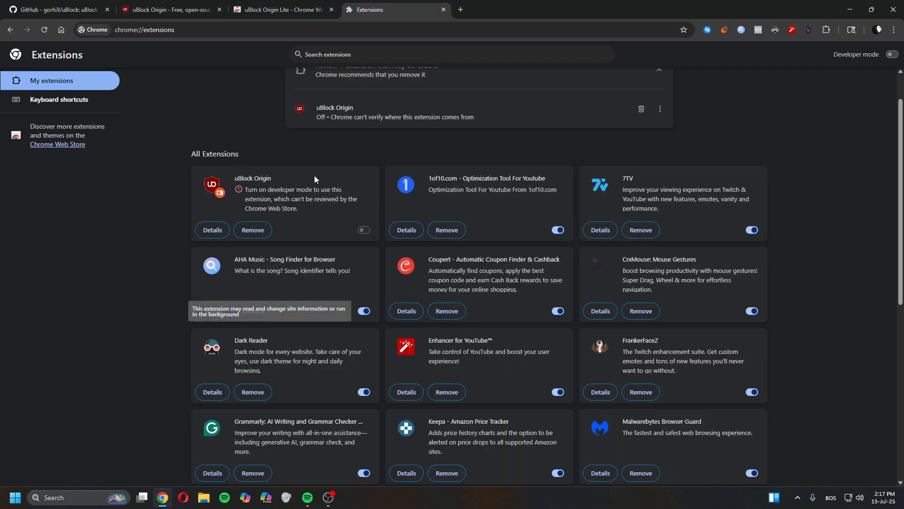
click(253, 230)
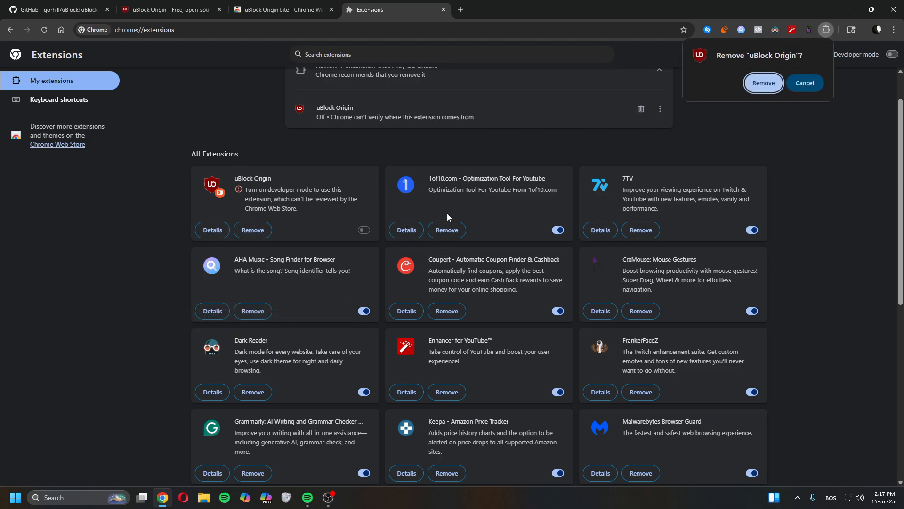
click(756, 88)
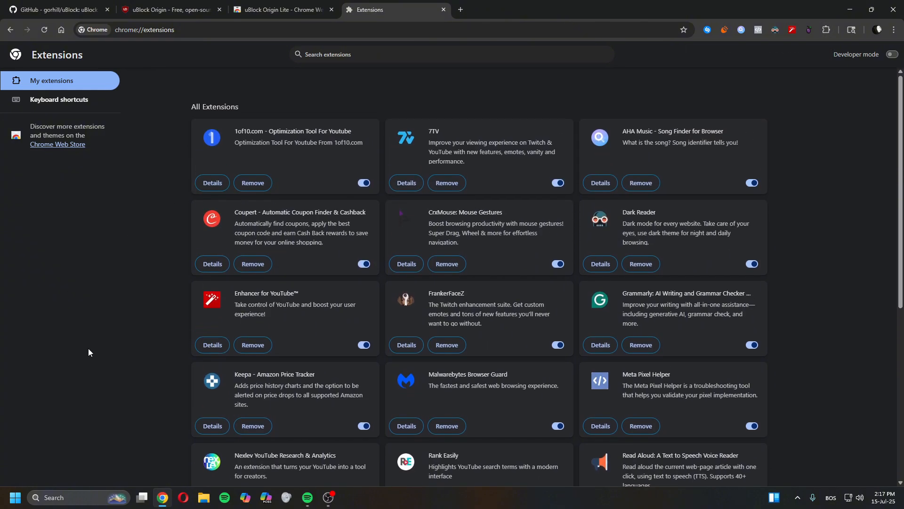
Search the Chrome Web Store for "ub", view the uBlock Origin Lite page and close its tab
click(59, 143)
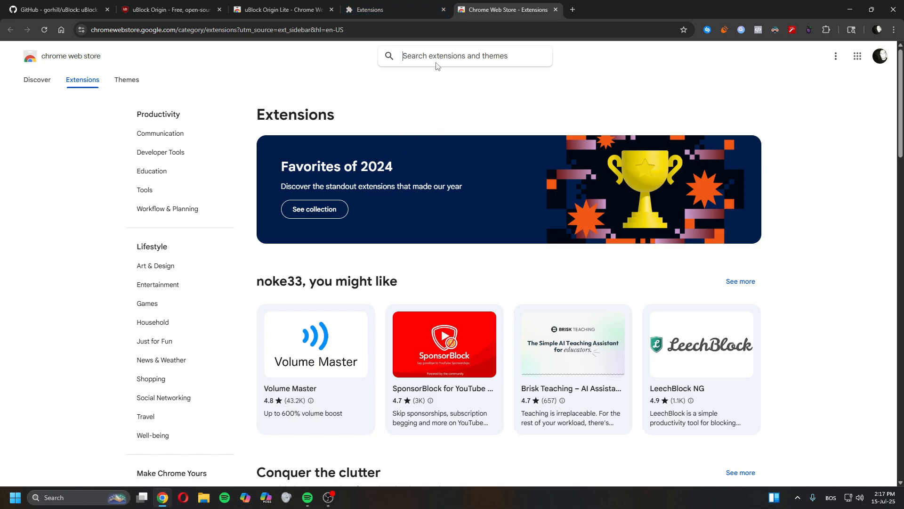
text(ub)
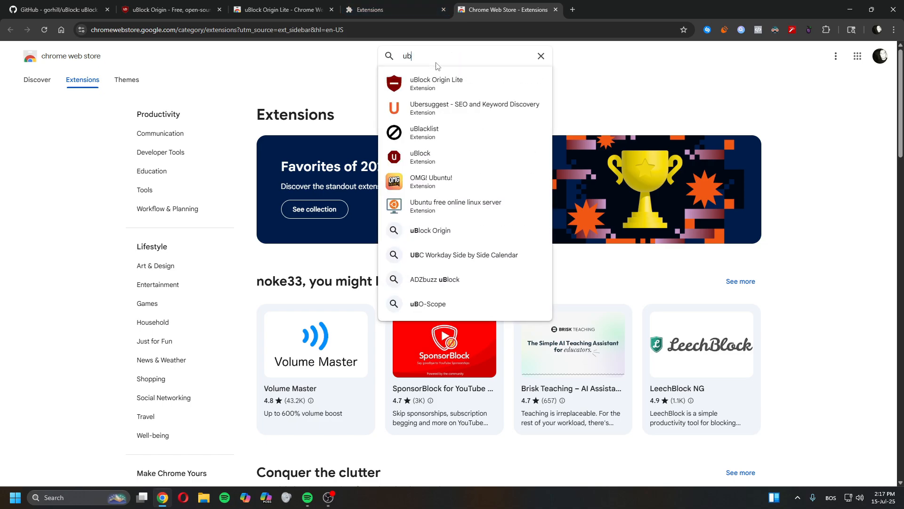
click(460, 83)
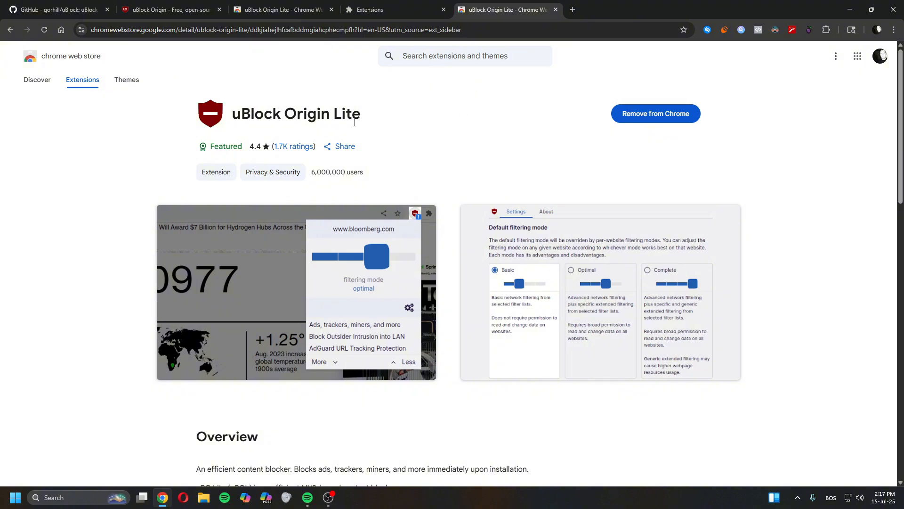
middle_click(500, 4)
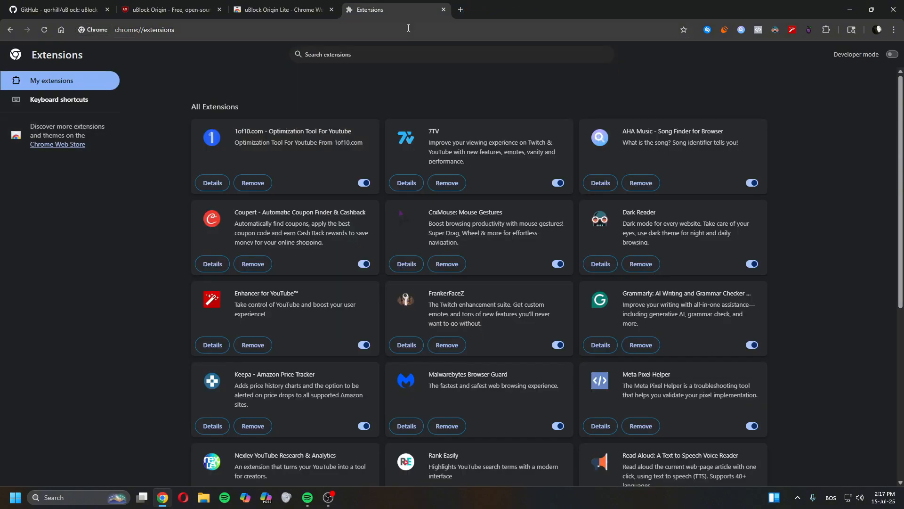
On chrome://flags, search for "temp", set "Temporarily unexpire M137 flags" to Enabled and relaunch the browser
key(ctrl+t)
text(chrome://flags/)
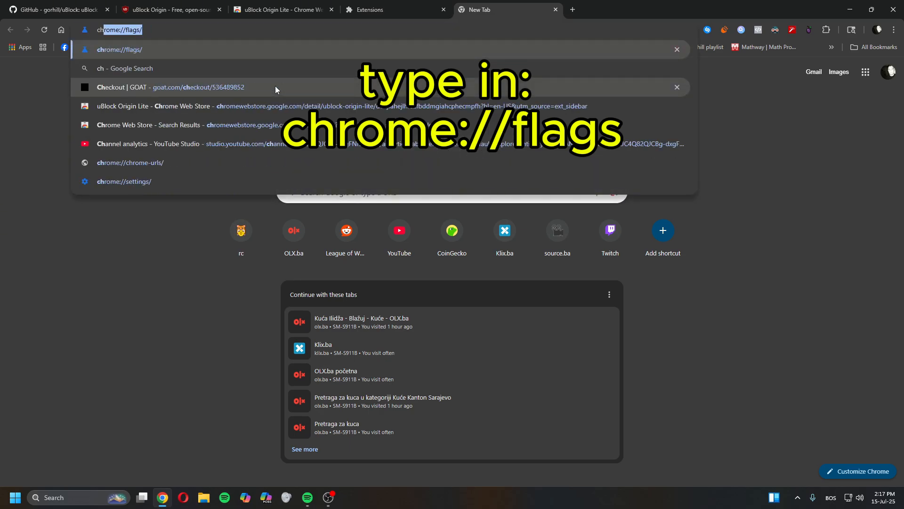
key(Return)
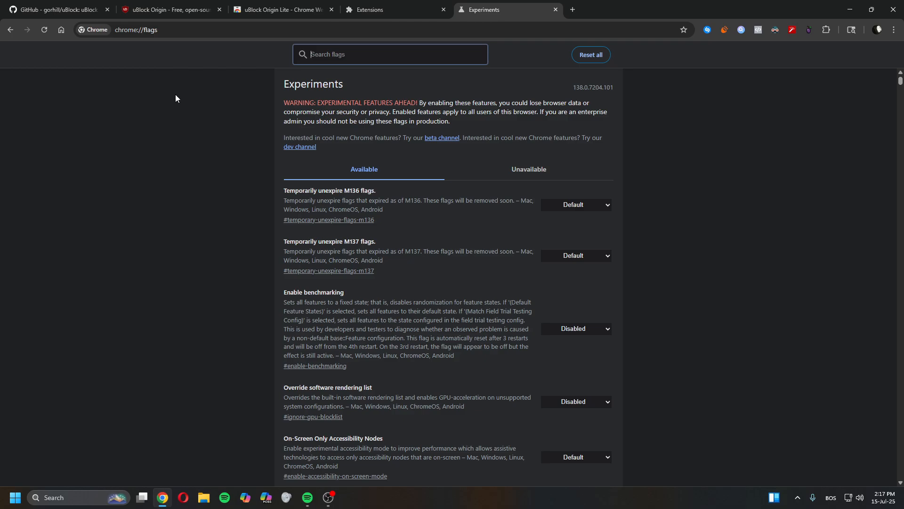
text(temp)
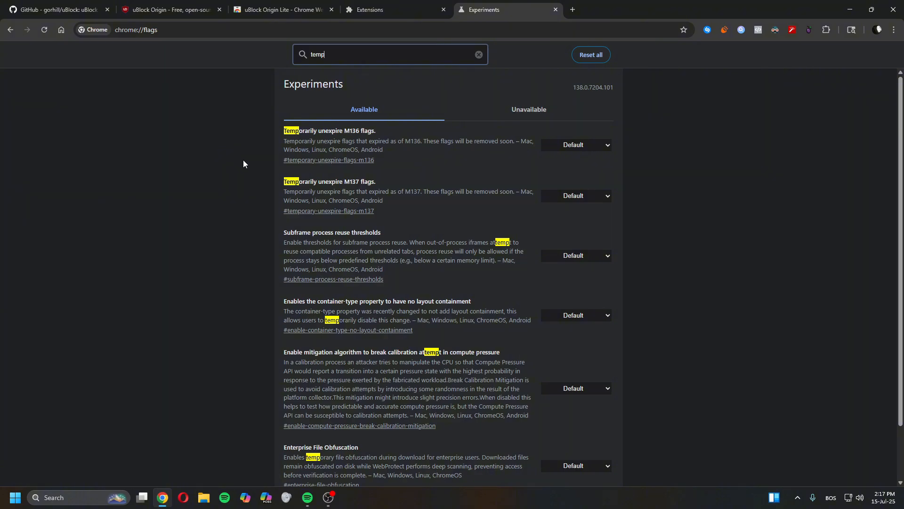
click(606, 193)
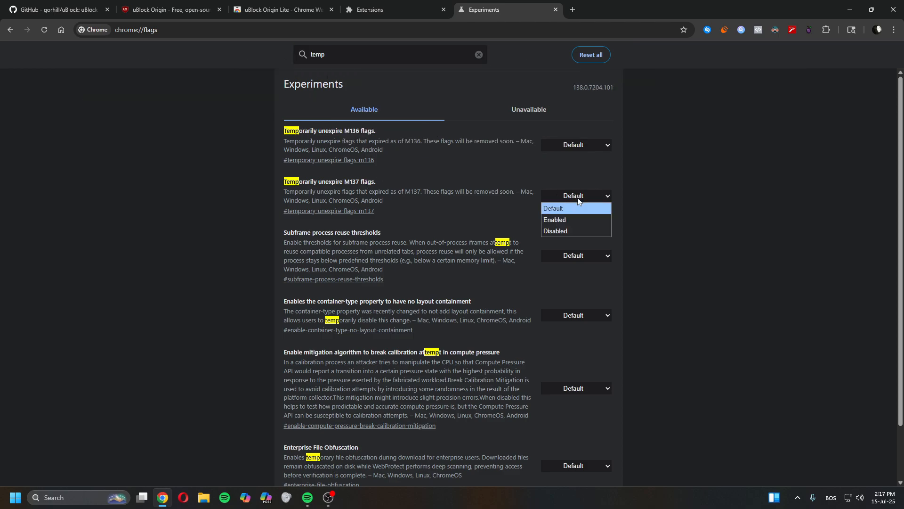
click(563, 220)
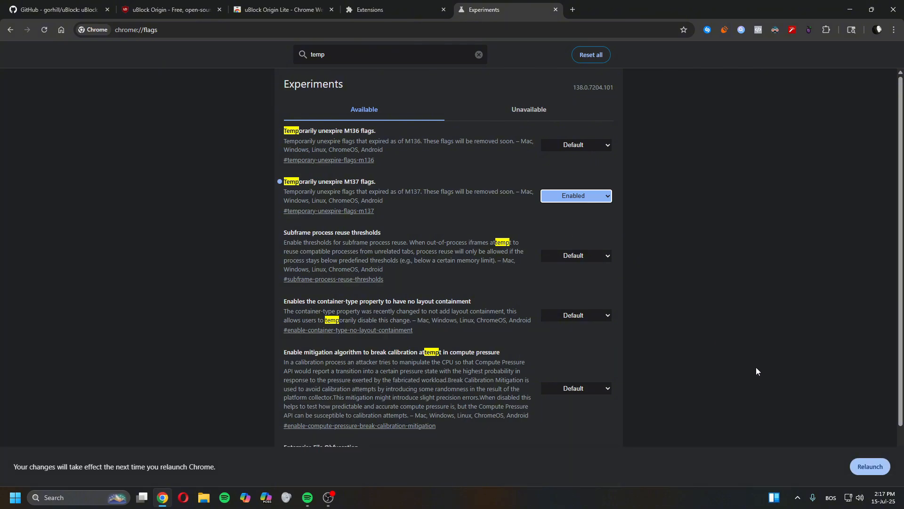
click(871, 467)
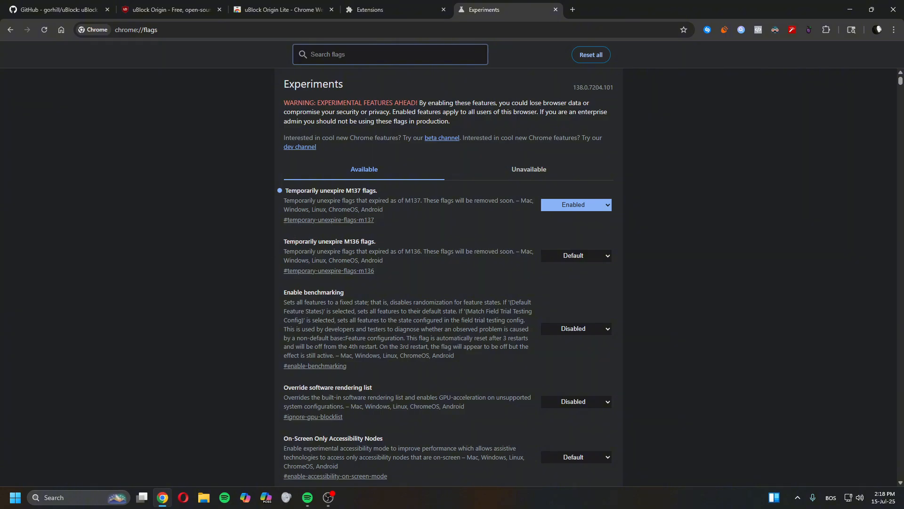
key(super+e)
drag(670, 5, 670, 0)
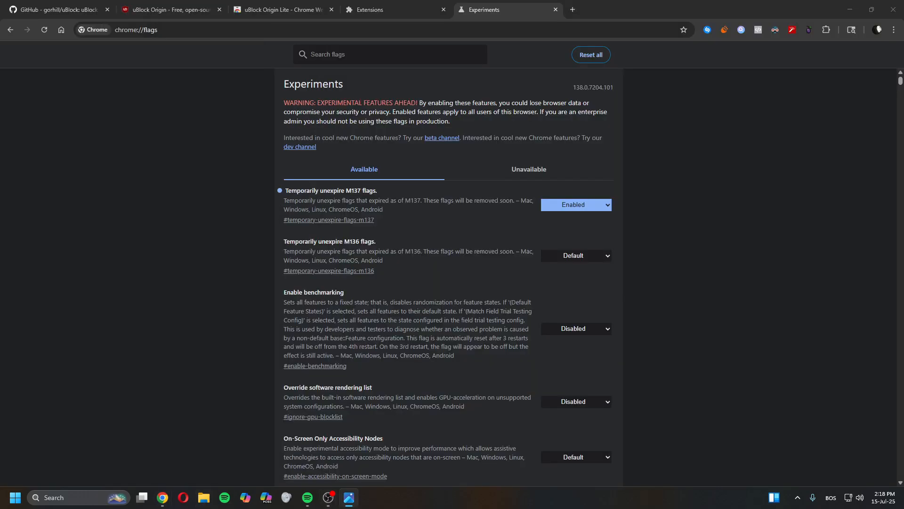
Search the flags for "mv2", set the Extension Manifest V2 Deprecation Warning, Disabled and Unsupported Stage flags to Disabled, and relaunch the browser
click(338, 55)
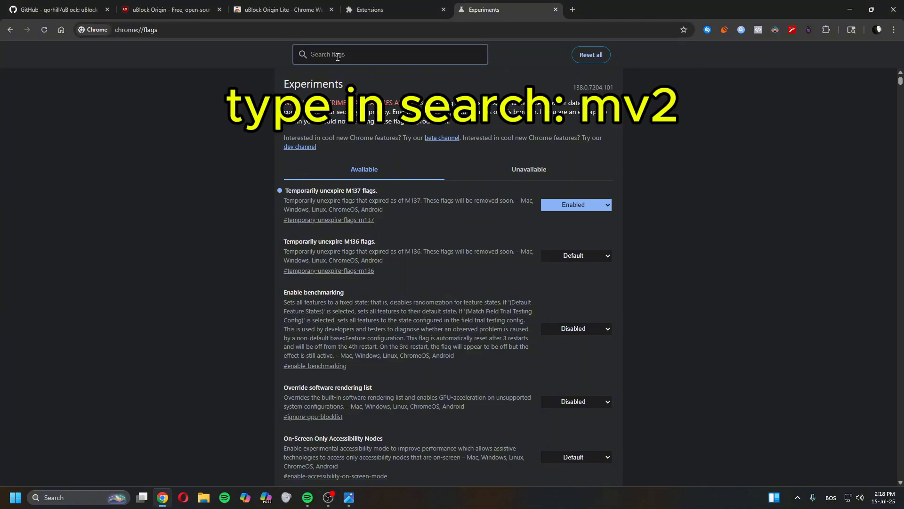
text(mv2)
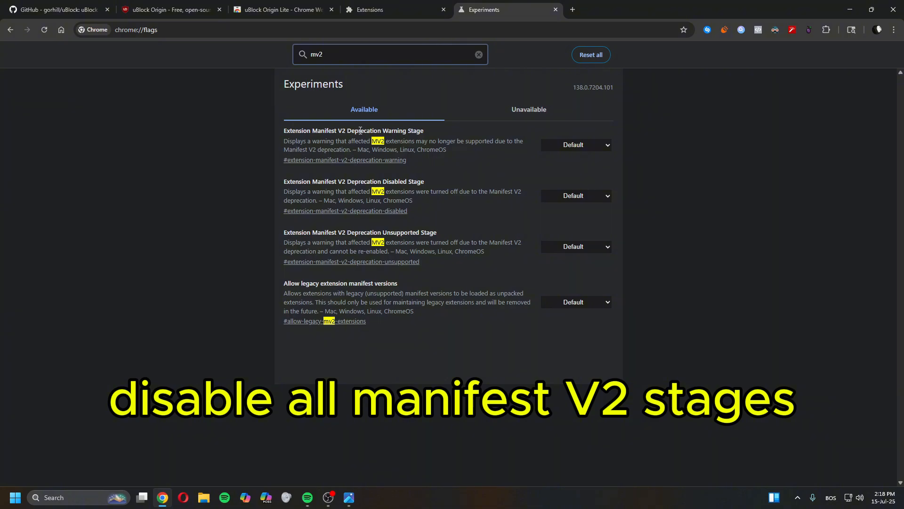
click(572, 147)
click(570, 183)
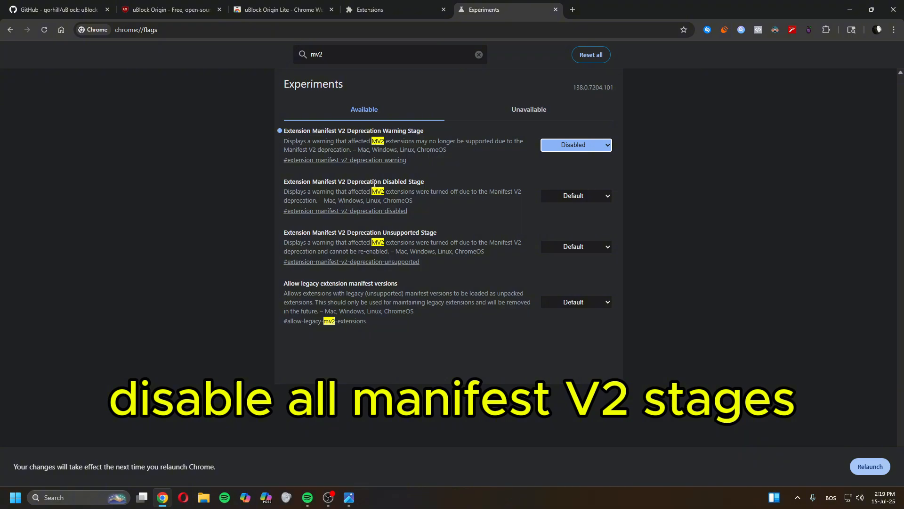
click(567, 197)
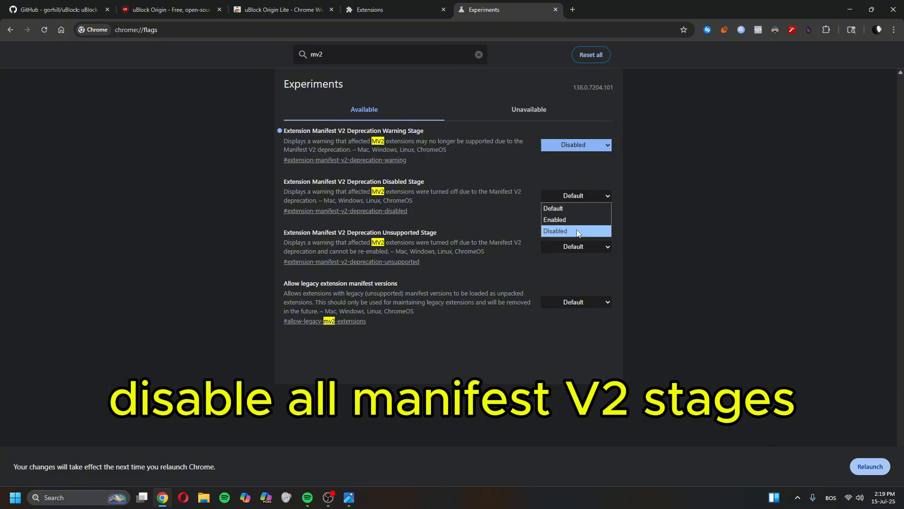
click(578, 232)
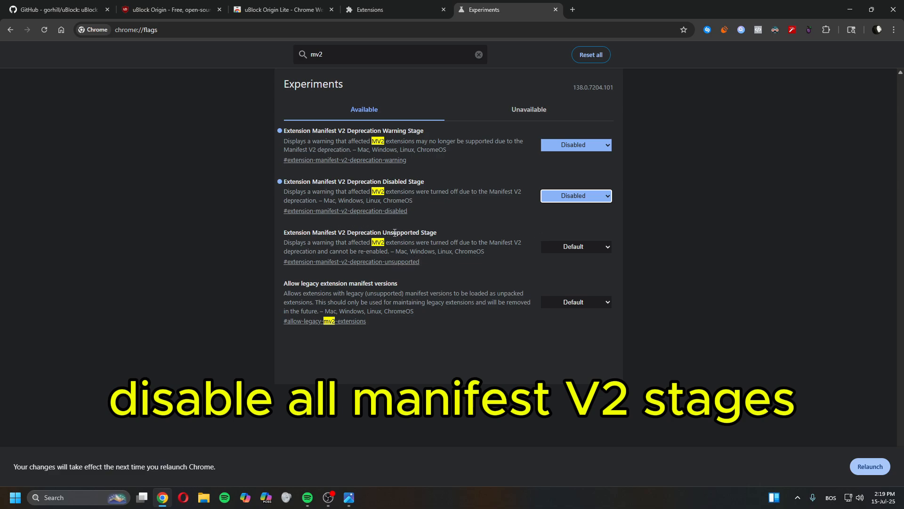
click(597, 248)
click(579, 284)
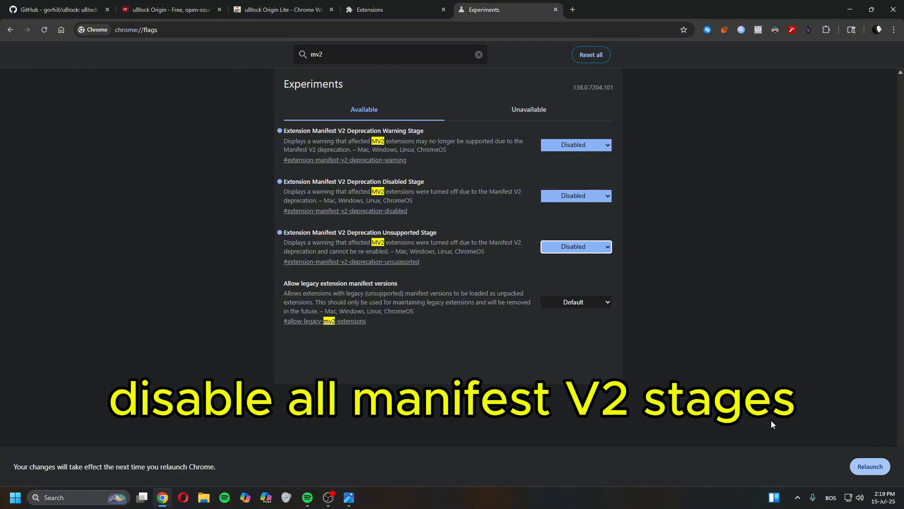
click(870, 467)
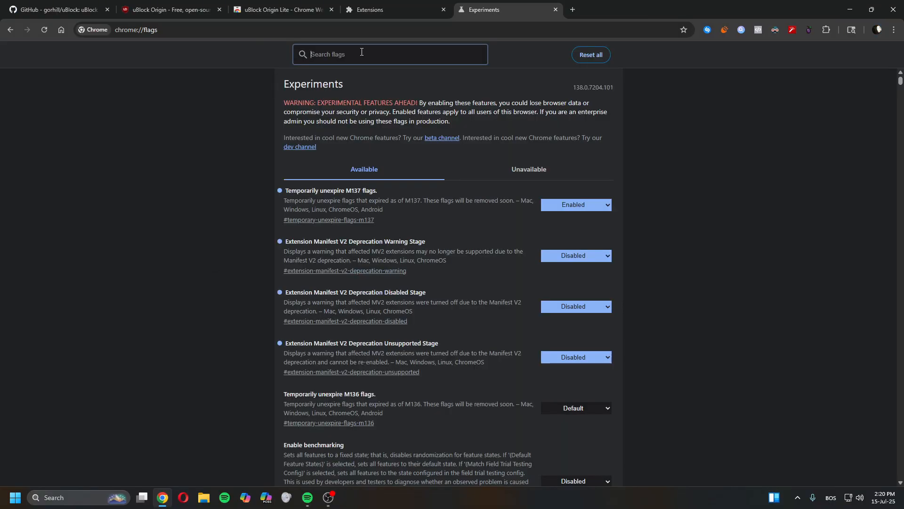
Search the flags for "manife", set "Allow legacy extension manifest versions" to Enabled and relaunch the browser
text(mani)
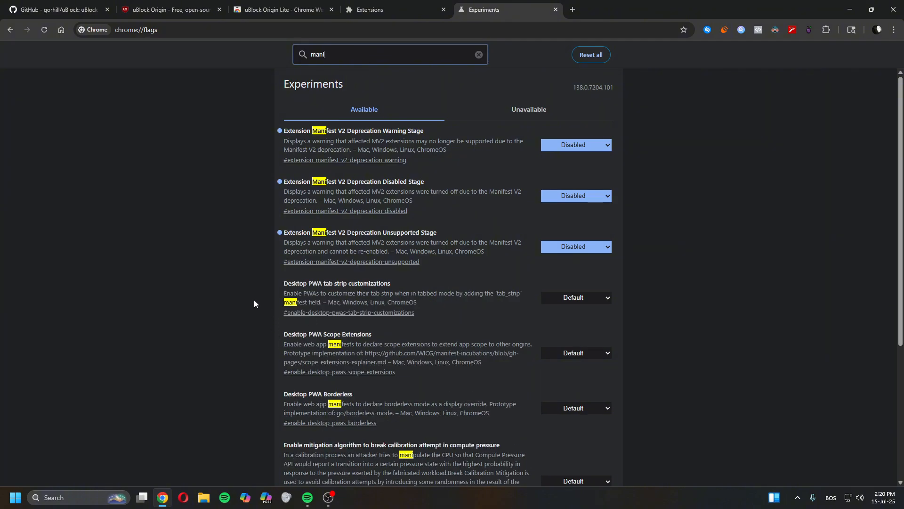
text(a)
key(BackSpace)
text(fe)
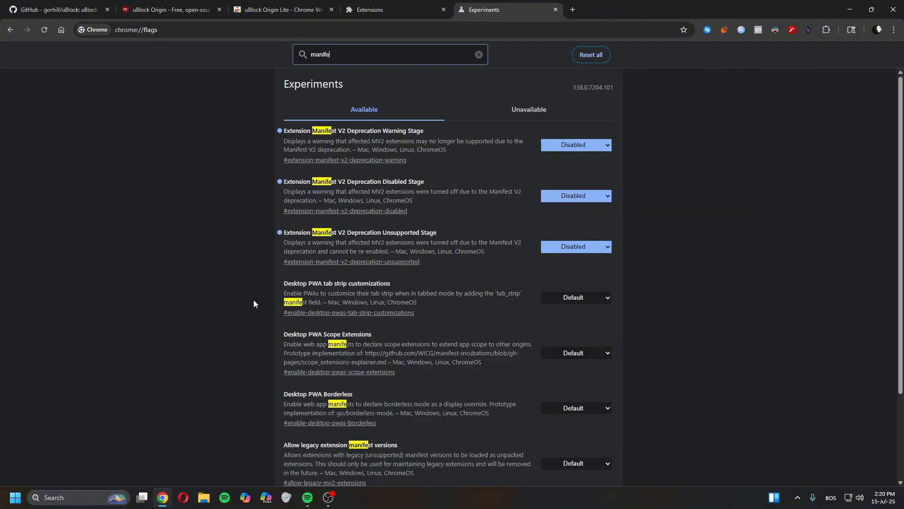
scroll(259, 308, down, 1)
scroll(259, 309, down, 1)
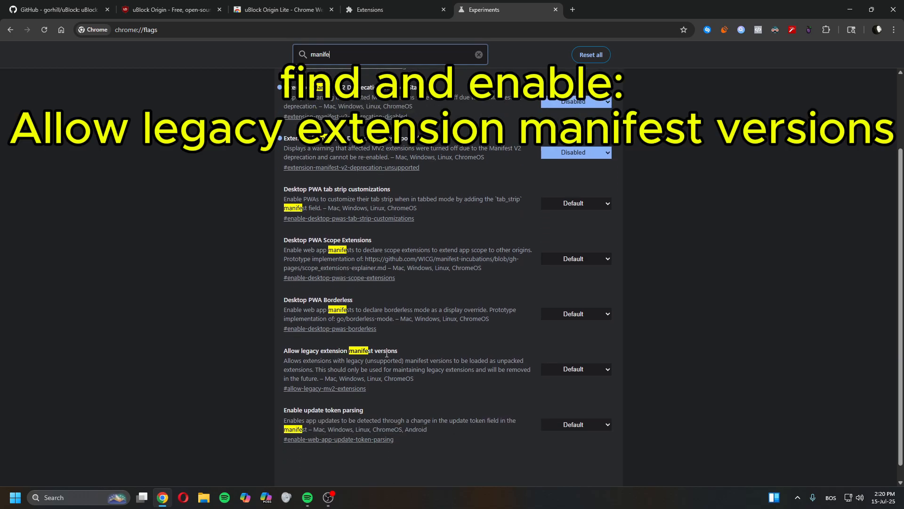
click(586, 371)
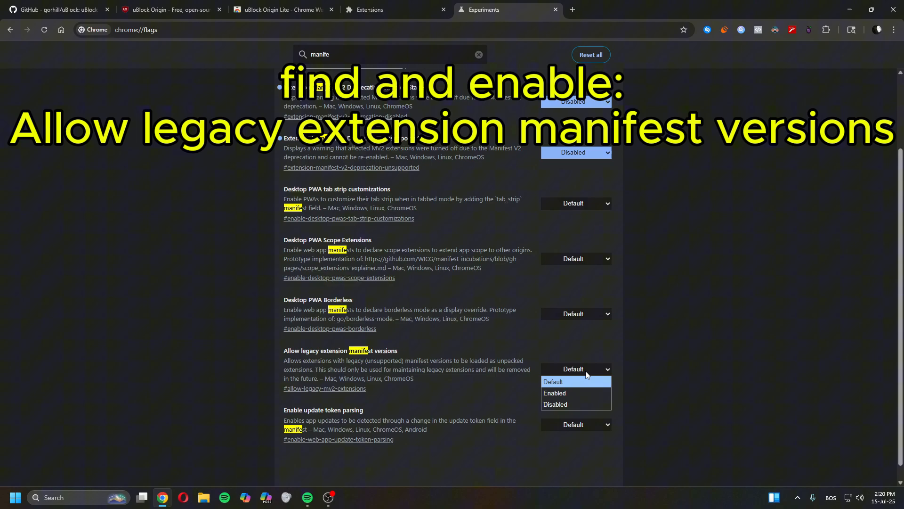
click(576, 396)
click(870, 467)
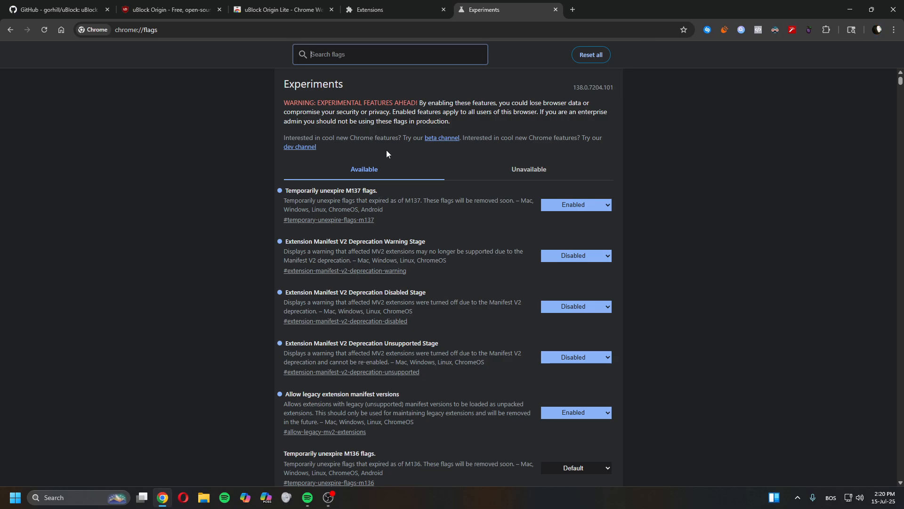
Look through the installed extensions on the chrome://extensions page
click(142, 5)
click(57, 10)
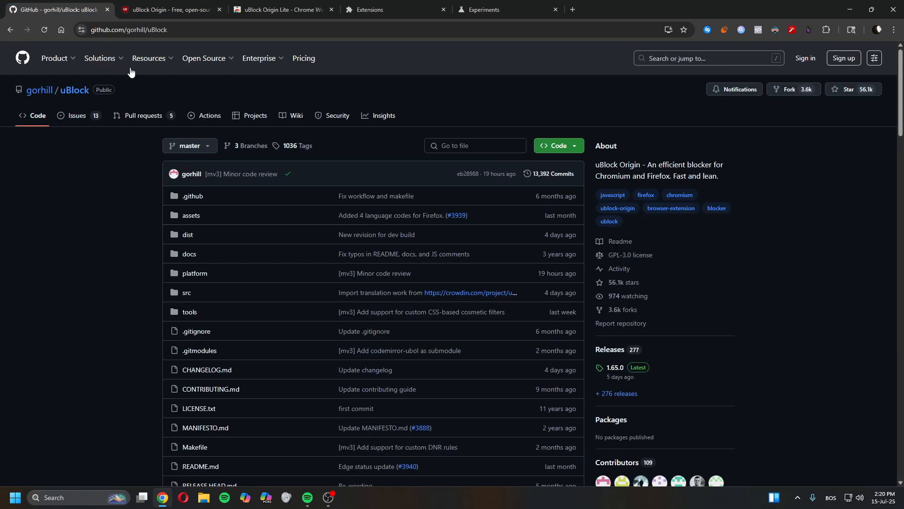
click(288, 6)
click(413, 6)
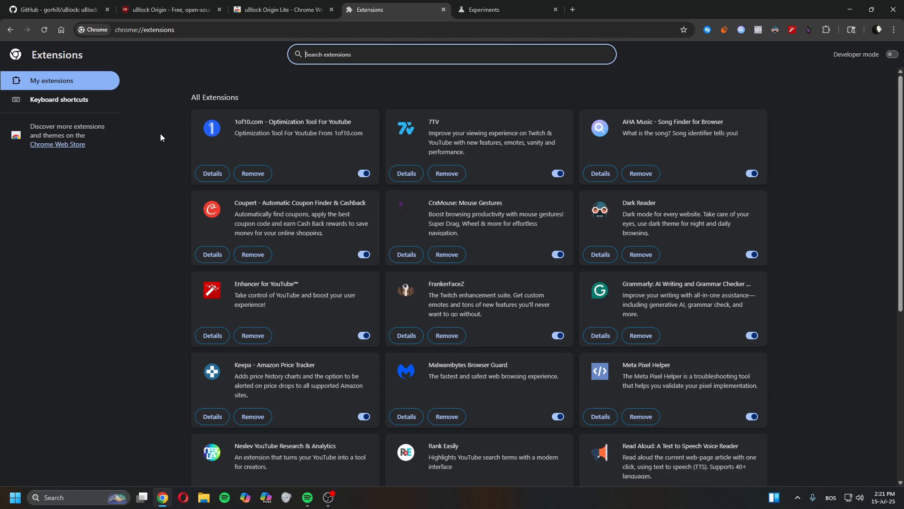
scroll(193, 243, down, 3)
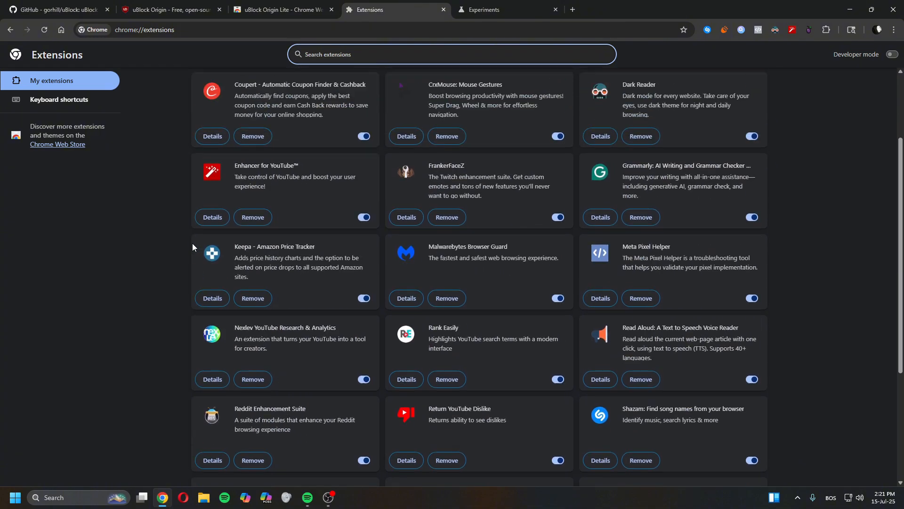
scroll(192, 243, up, 3)
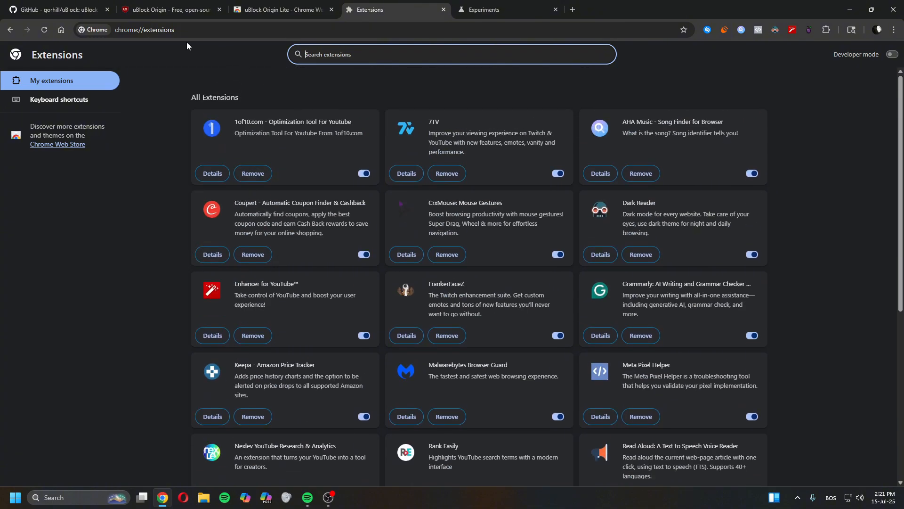
Open release 1.65.0 of the gorhill/uBlock GitHub repository and download uBlock0_1.65.0.chromium.zip from its assets
click(66, 6)
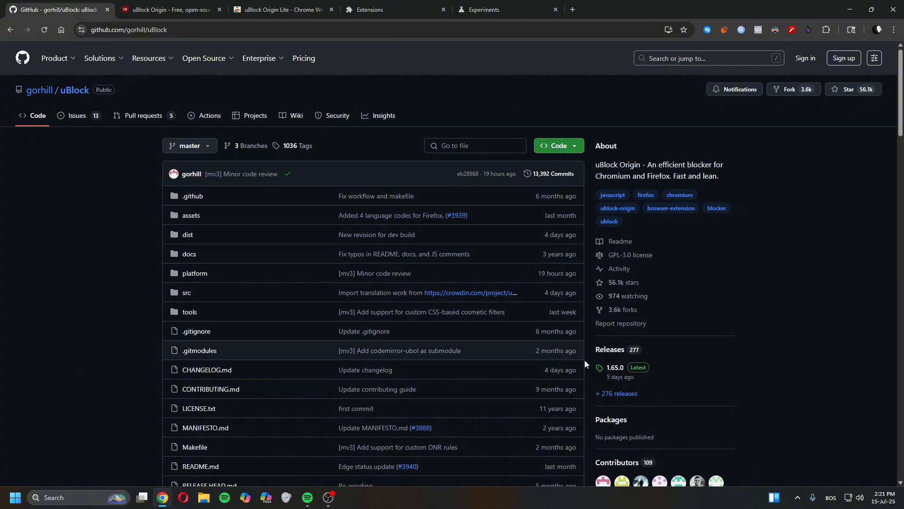
click(615, 368)
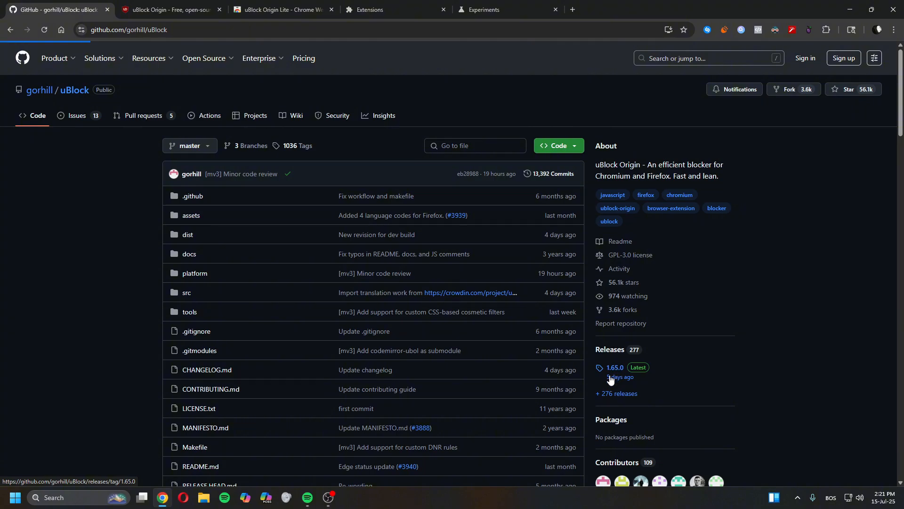
scroll(155, 301, down, 6)
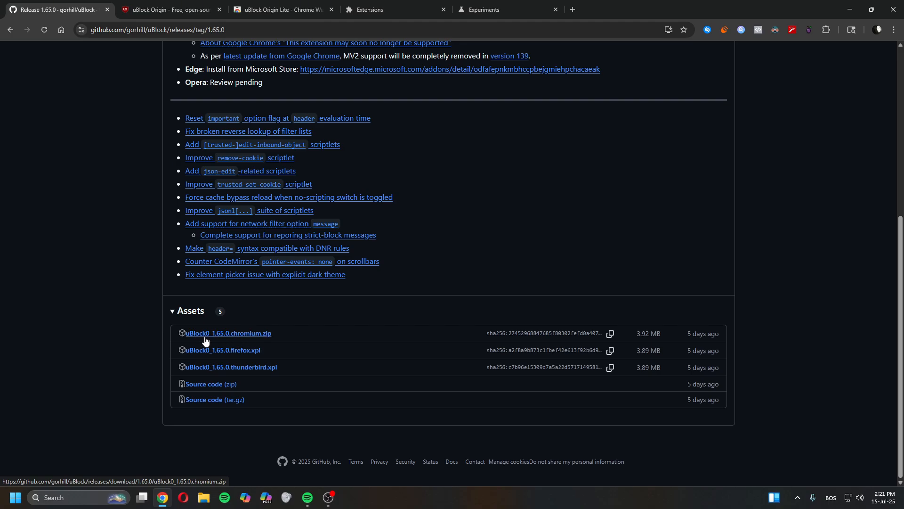
click(246, 338)
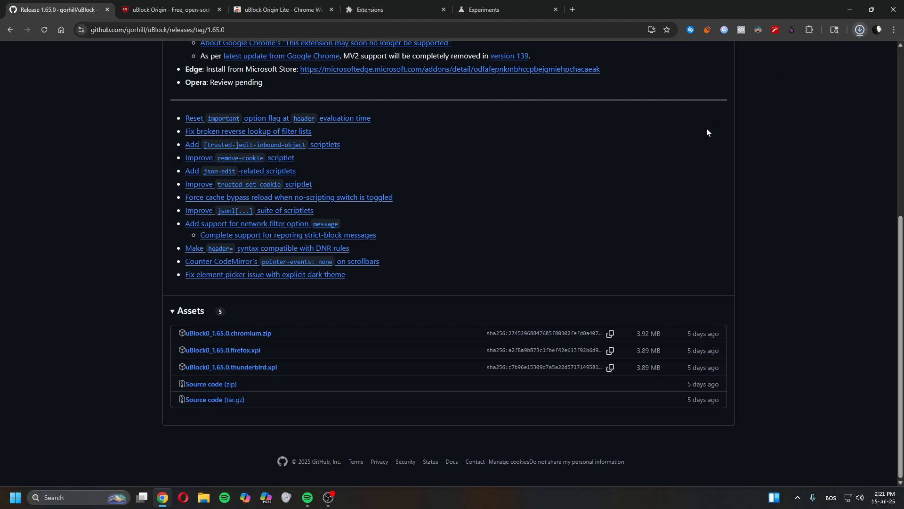
Locate the downloaded uBlock0_1.65.0.chromium archive in the Downloads folder in File Explorer and extract all its contents
click(859, 31)
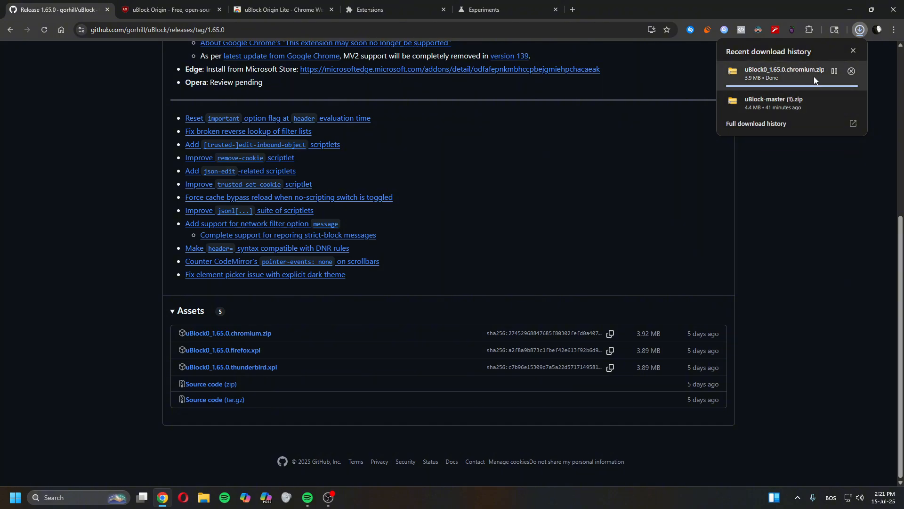
click(788, 78)
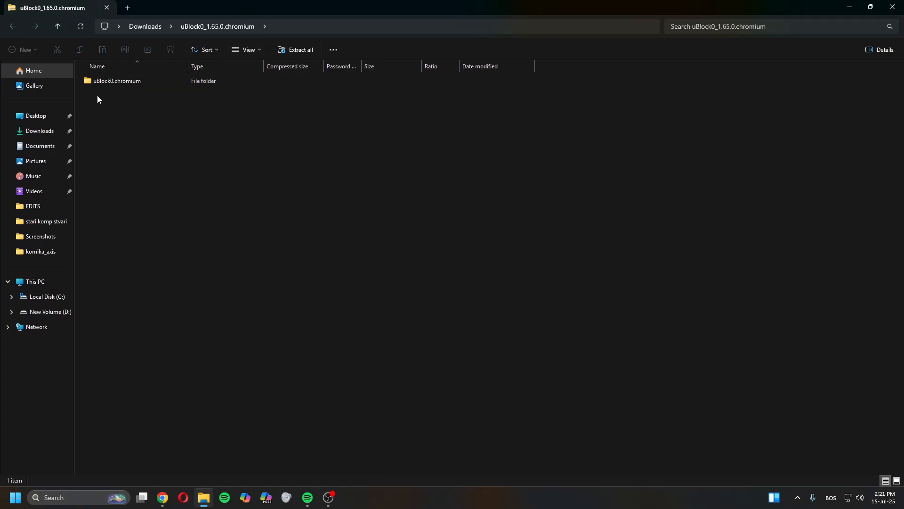
click(40, 131)
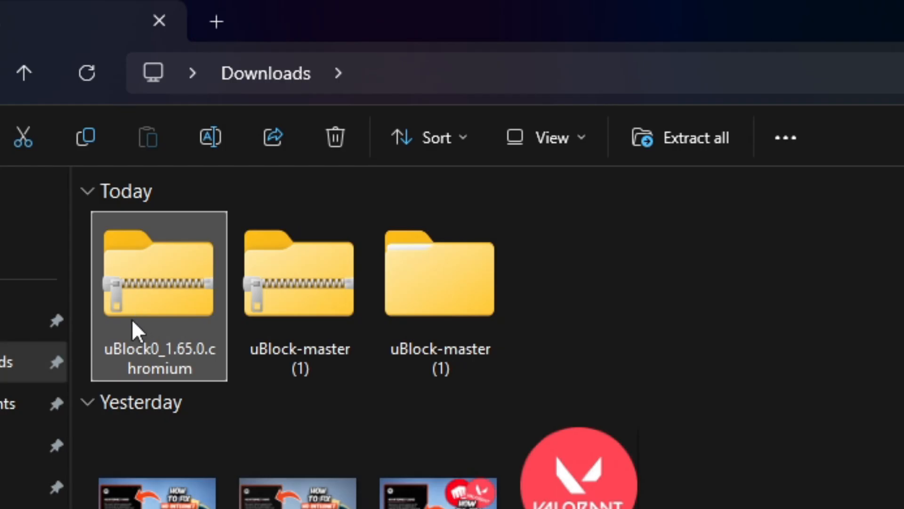
right_click(99, 121)
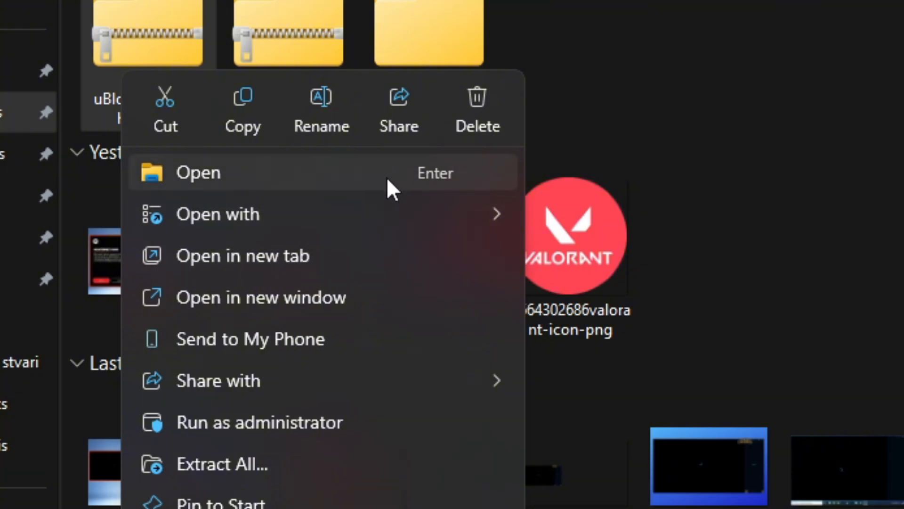
click(344, 463)
click(649, 461)
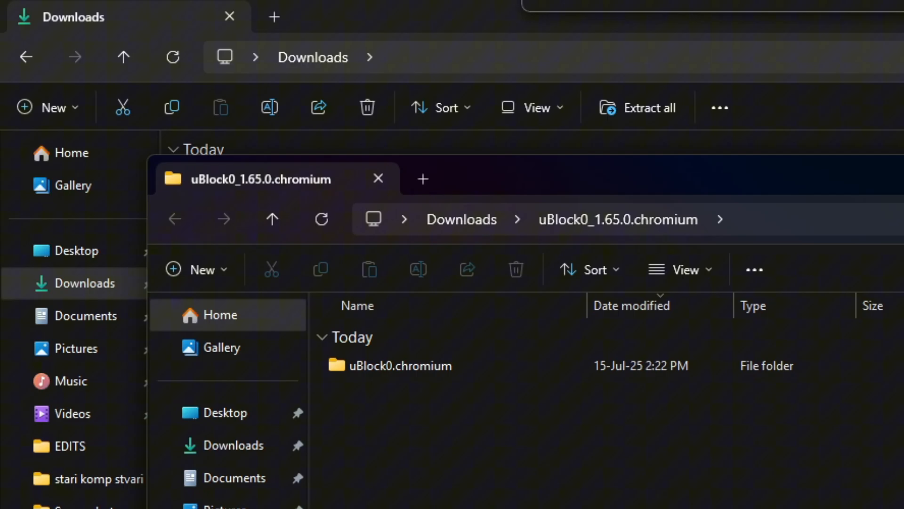
drag(585, 178, 473, 23)
key(alt+Left)
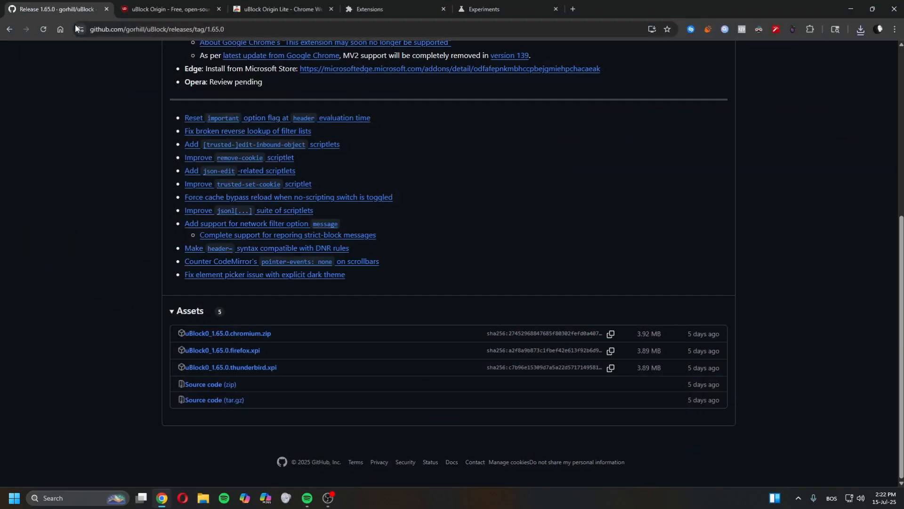
Turn on Developer mode on Chrome's Extensions page
click(374, 9)
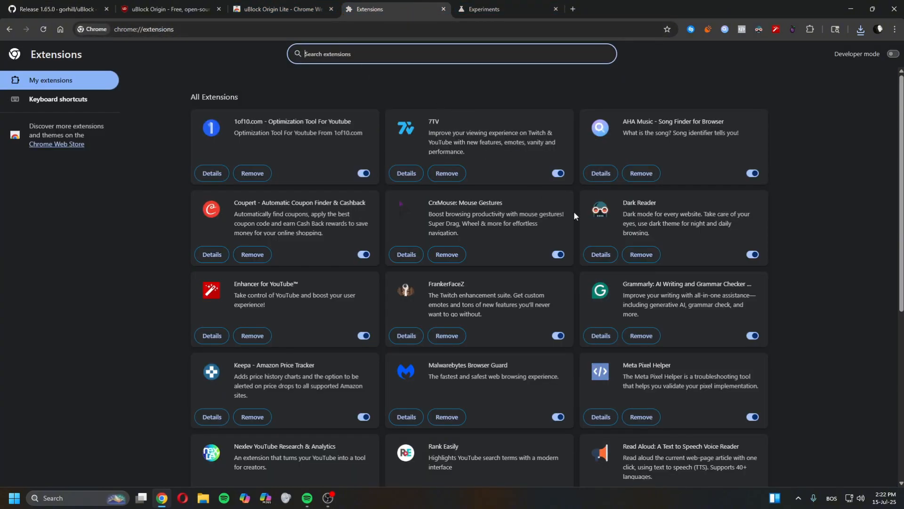
scroll(813, 326, down, 4)
scroll(810, 326, up, 4)
click(891, 55)
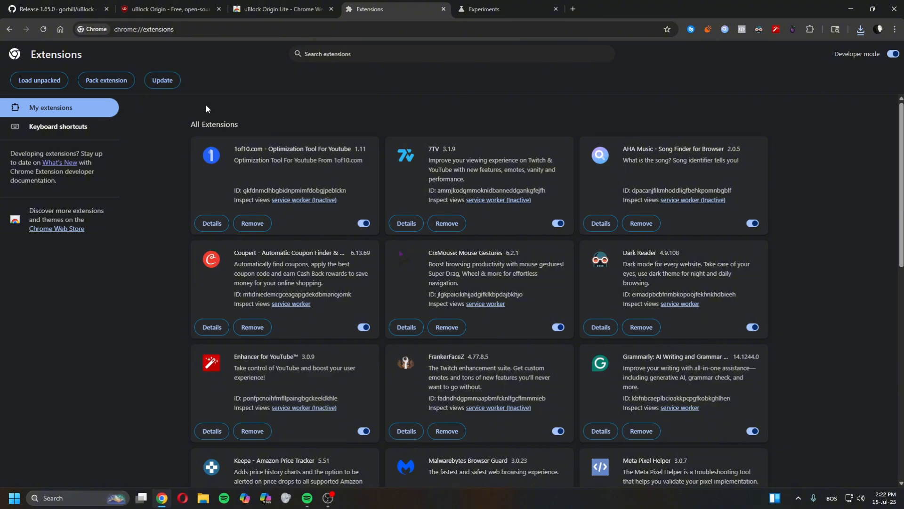
Load the uBlock0.chromium folder inside Downloads > uBlock0_1.65.0.chromium as an unpacked extension
click(42, 90)
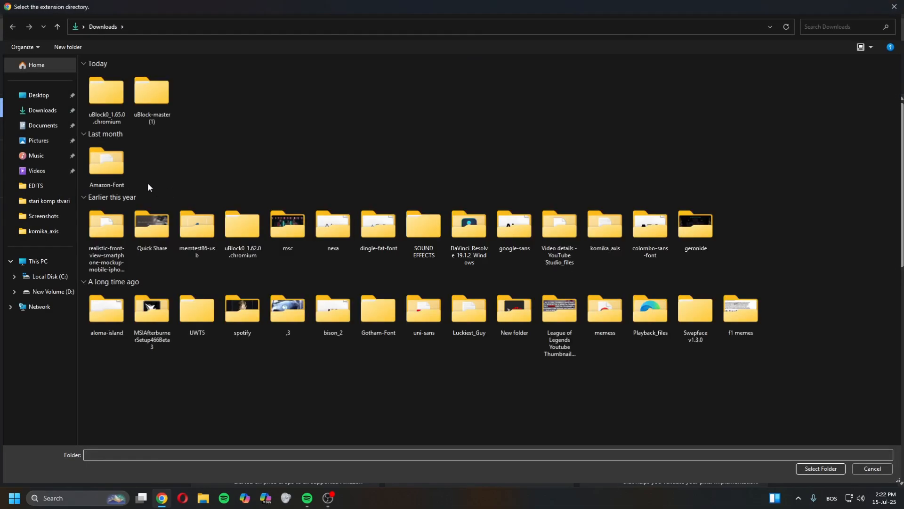
click(105, 97)
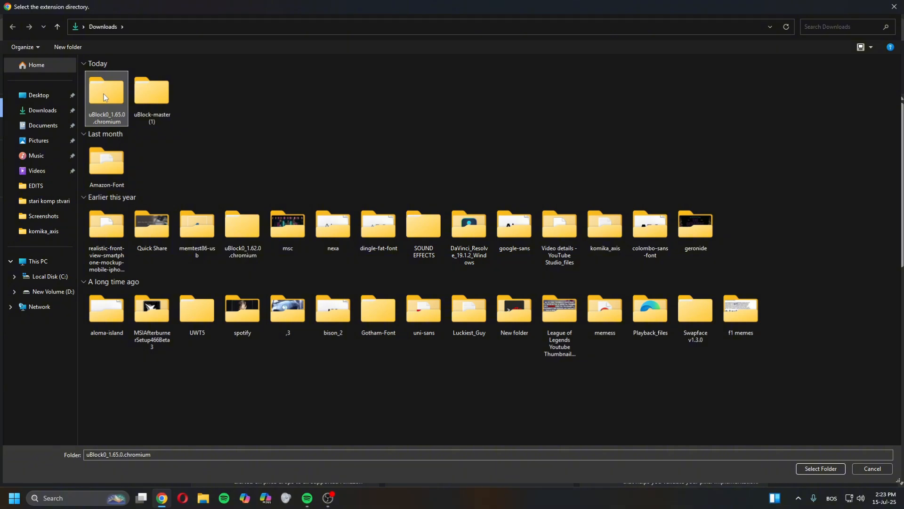
double_click(103, 94)
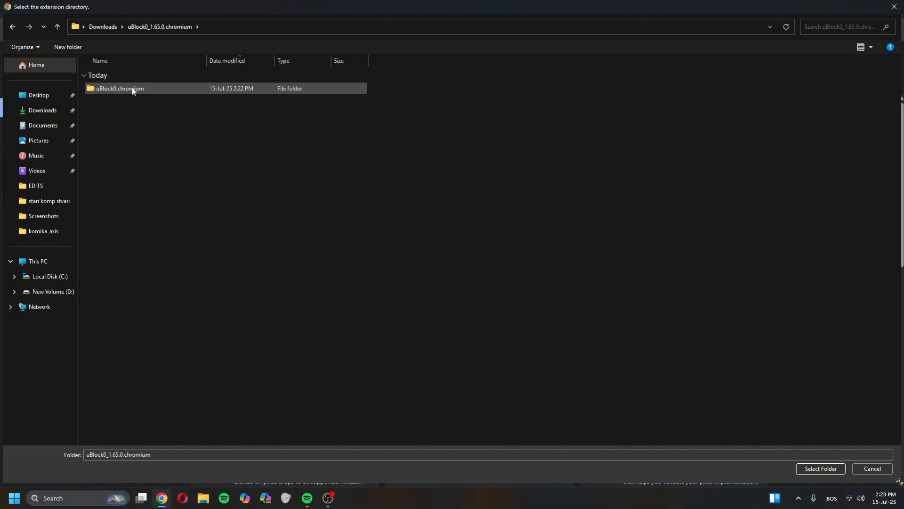
click(132, 92)
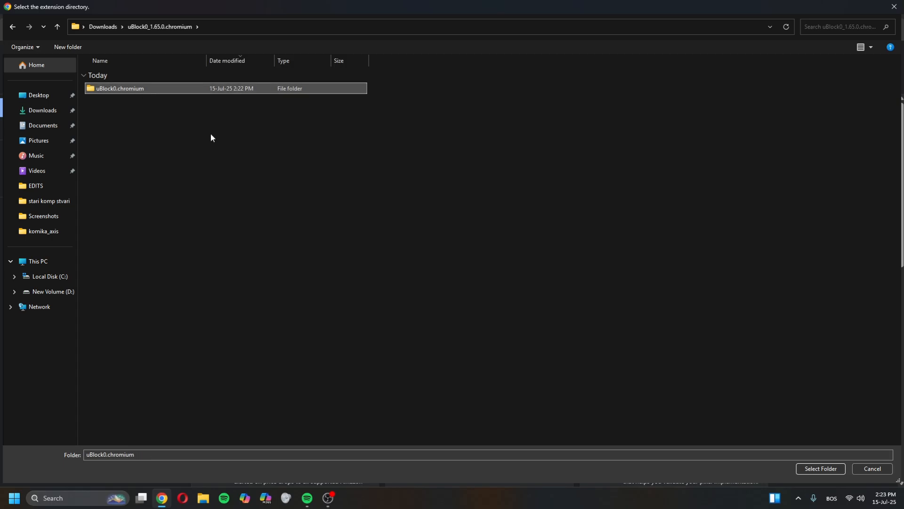
click(829, 466)
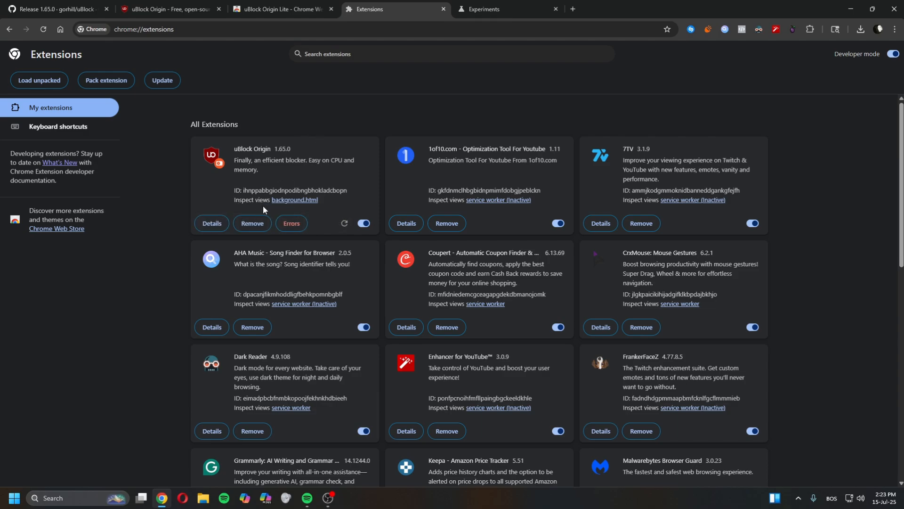
View the errors listed for uBlock Origin, clear them all and return to the extensions list
click(292, 224)
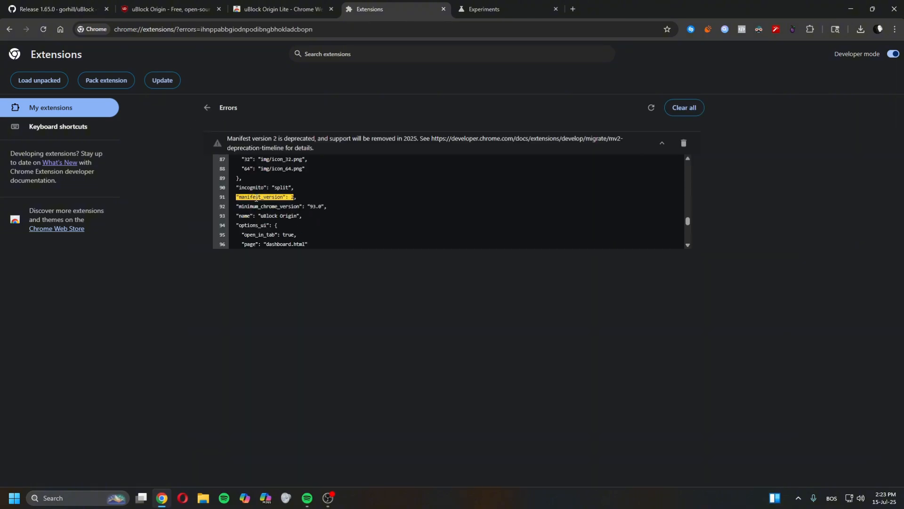
click(673, 109)
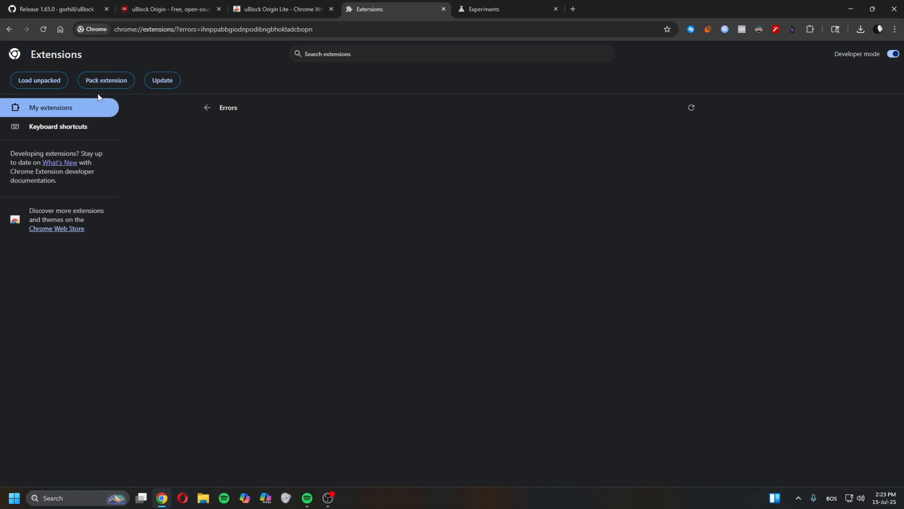
click(208, 108)
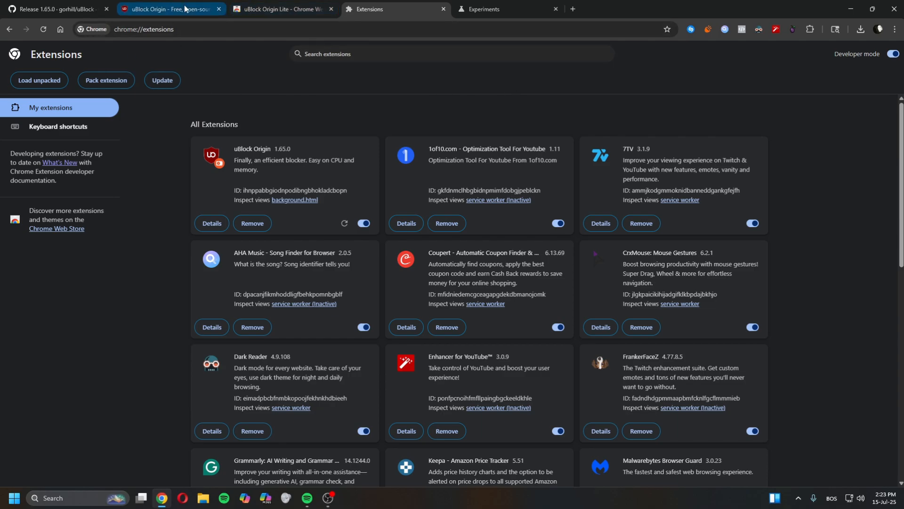
Search the web for "nytimes", open The New York Times International page and check it for ads
click(479, 12)
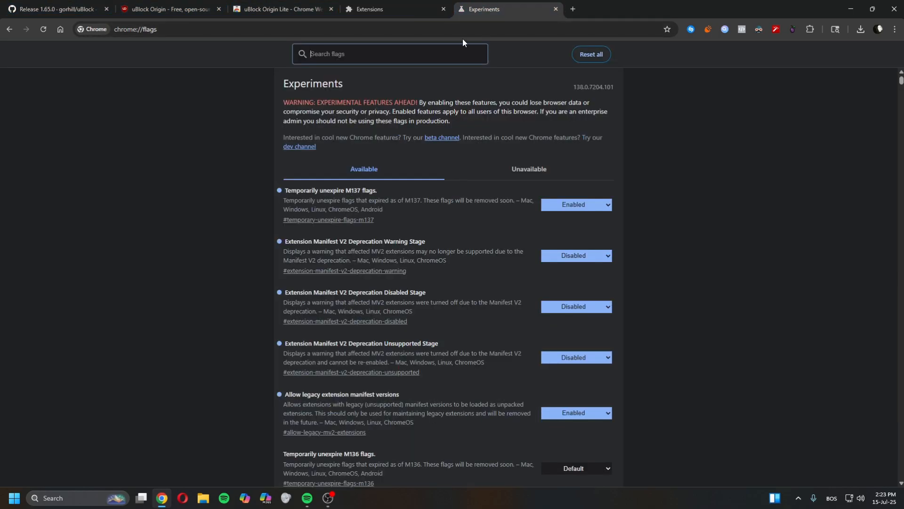
click(447, 35)
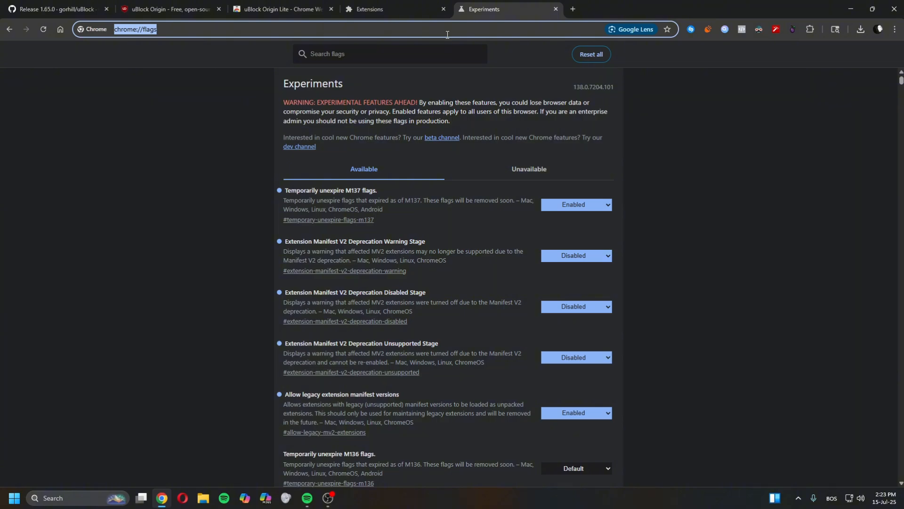
text(nytimes)
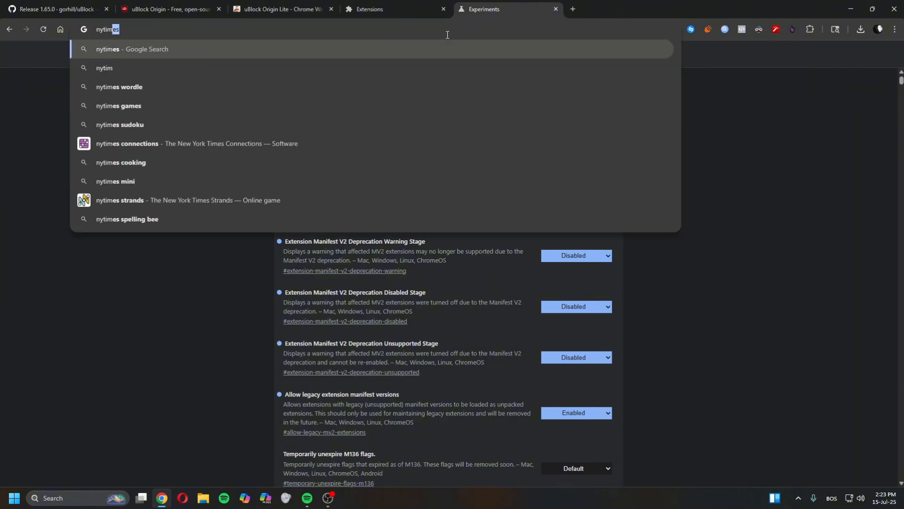
key(Return)
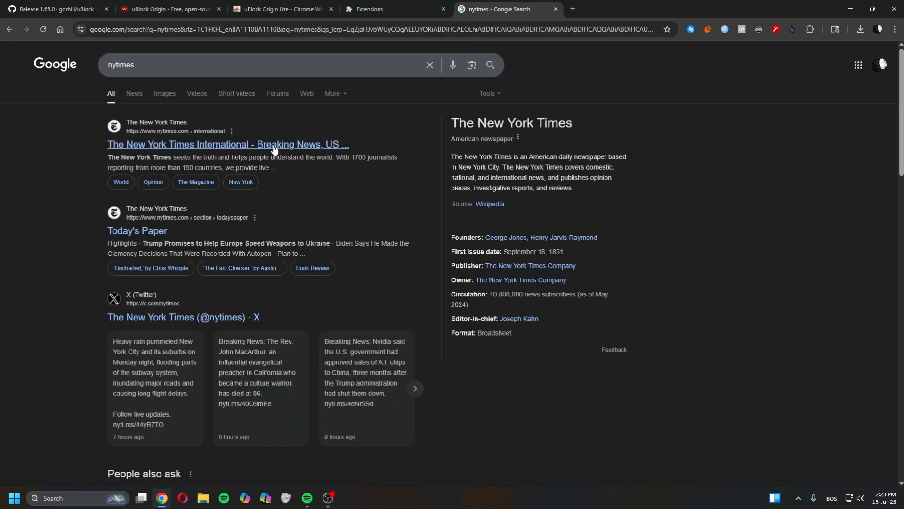
click(277, 146)
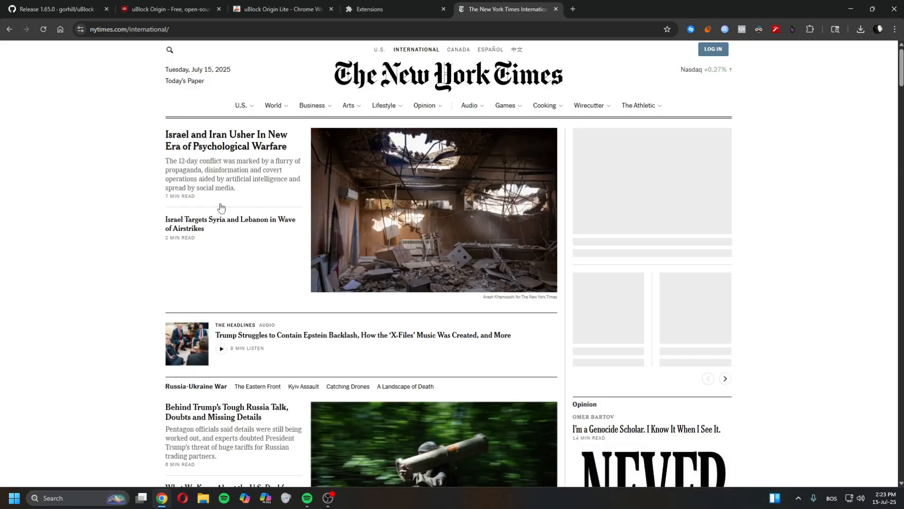
scroll(111, 236, down, 5)
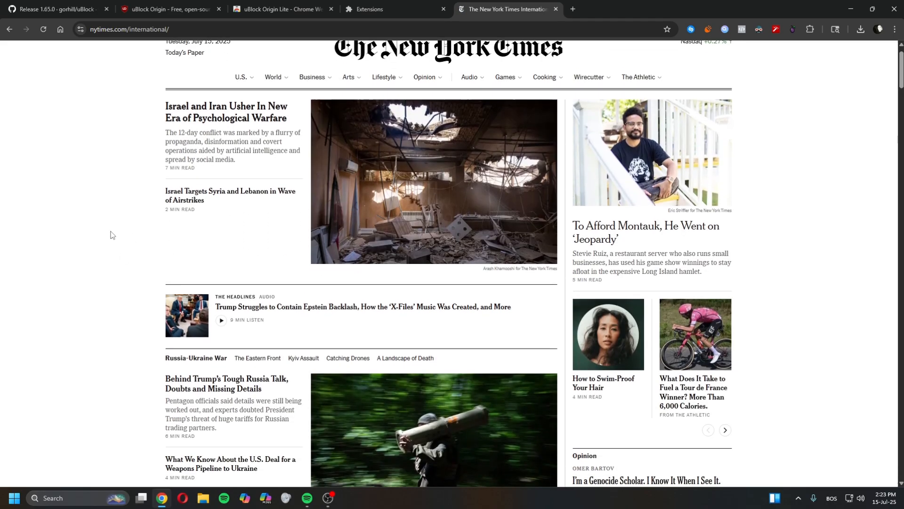
Check the rest of The New York Times International page for ads, then close the page's tab
scroll(125, 240, down, 6)
scroll(112, 247, down, 20)
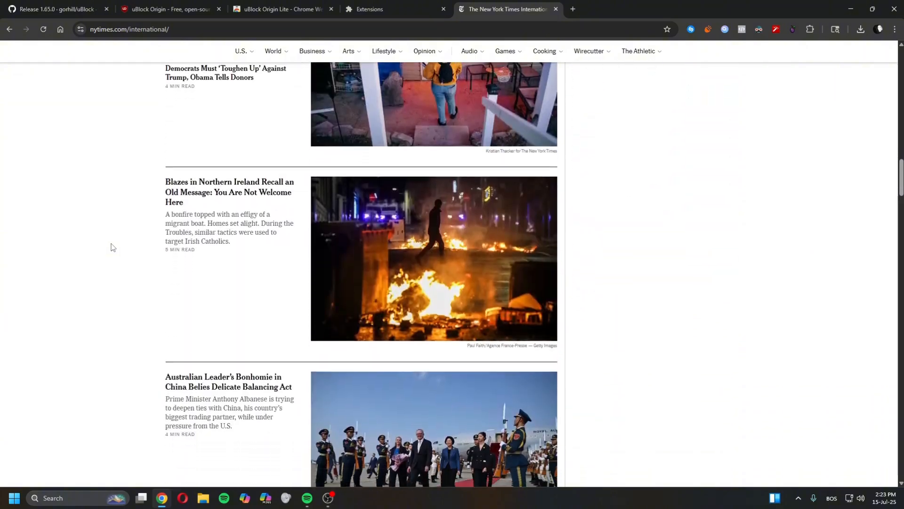
scroll(89, 186, down, 20)
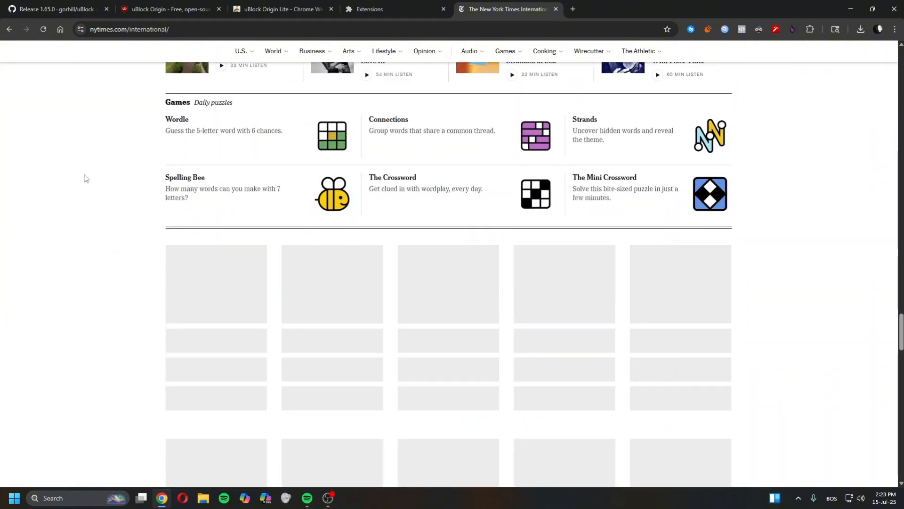
mouse_move(89, 171)
mouse_down()
mouse_move(88, 227)
mouse_move(182, 304)
mouse_up()
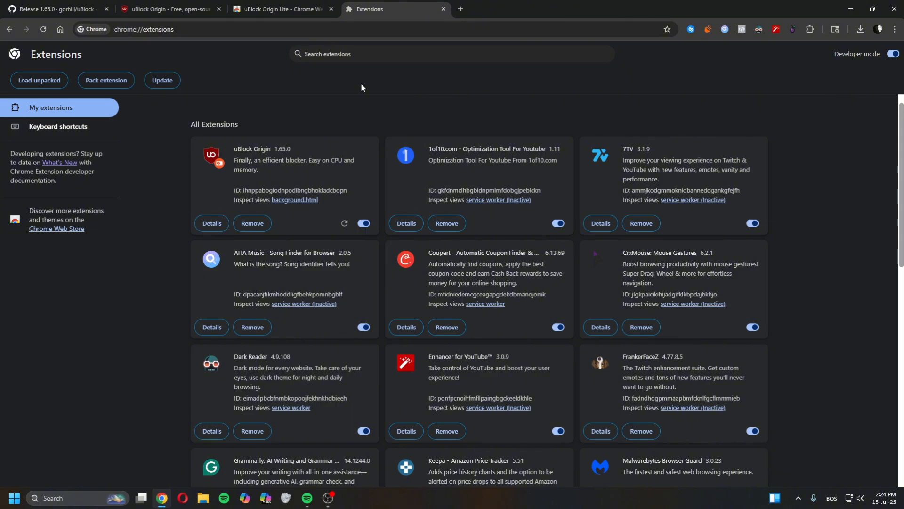
key(ctrl+shift+Tab)
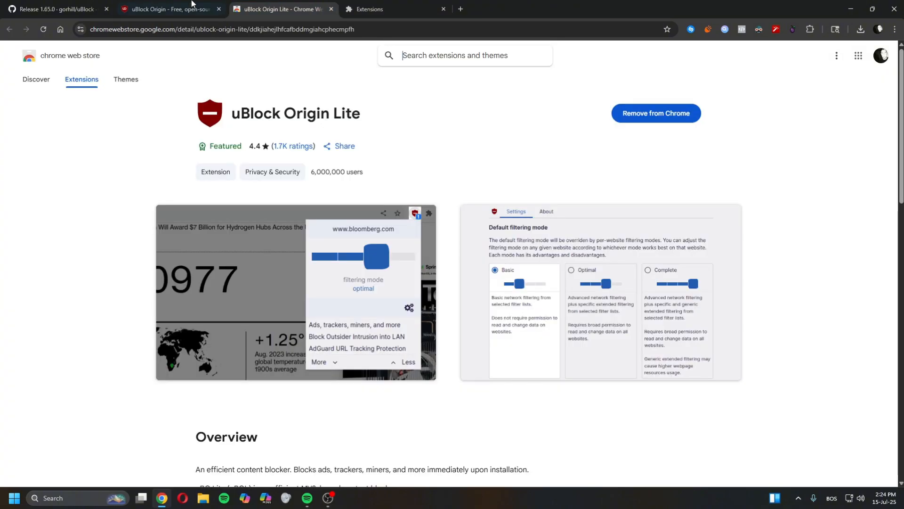
key(ctrl+shift+Tab)
click(398, 10)
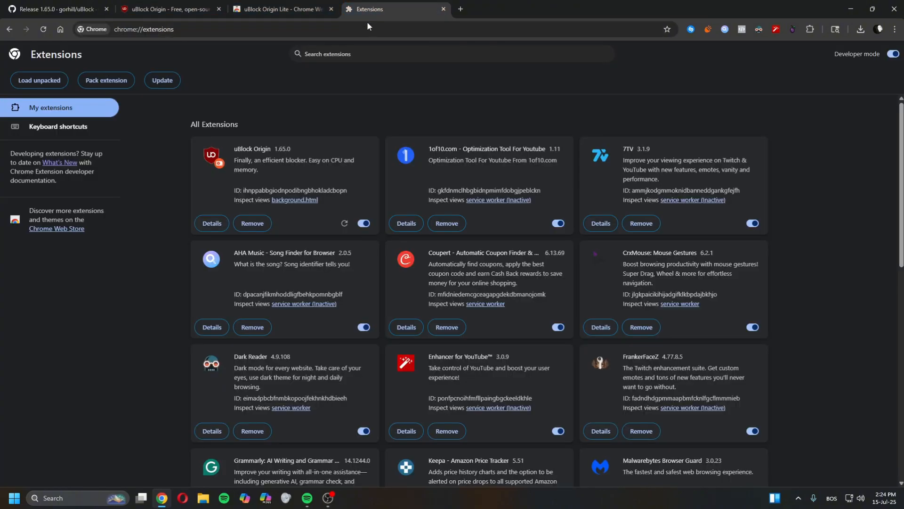
Open chrome://flags in place of the Extensions page to review the changed Manifest V2 flags
click(383, 29)
text(fla)
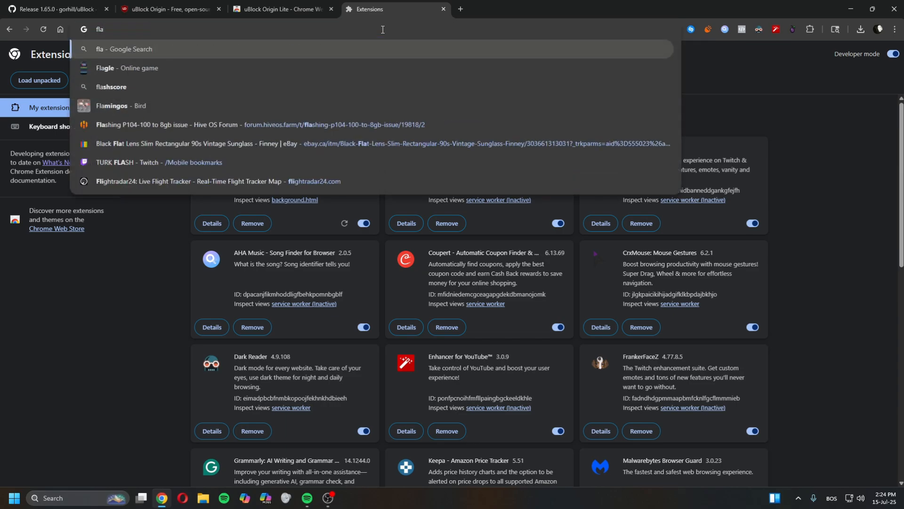
text(gs)
key(ctrl+a)
text(ch)
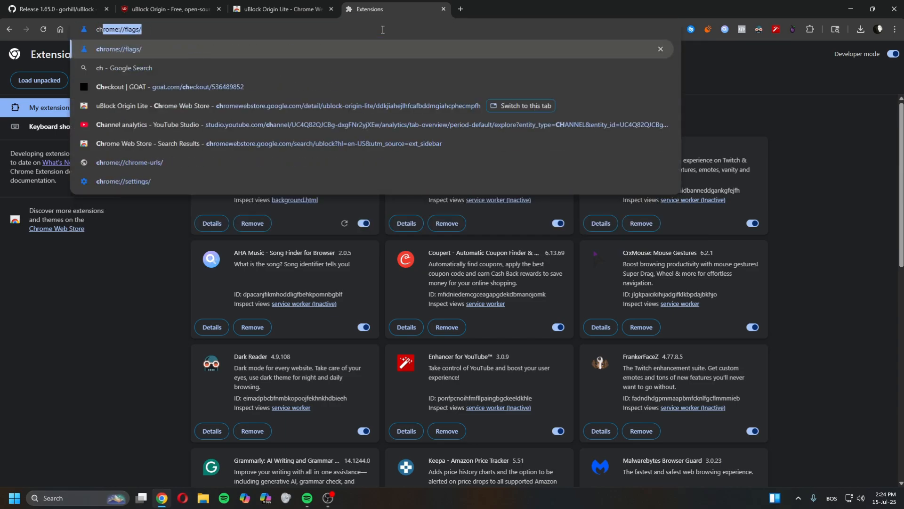
key(Return)
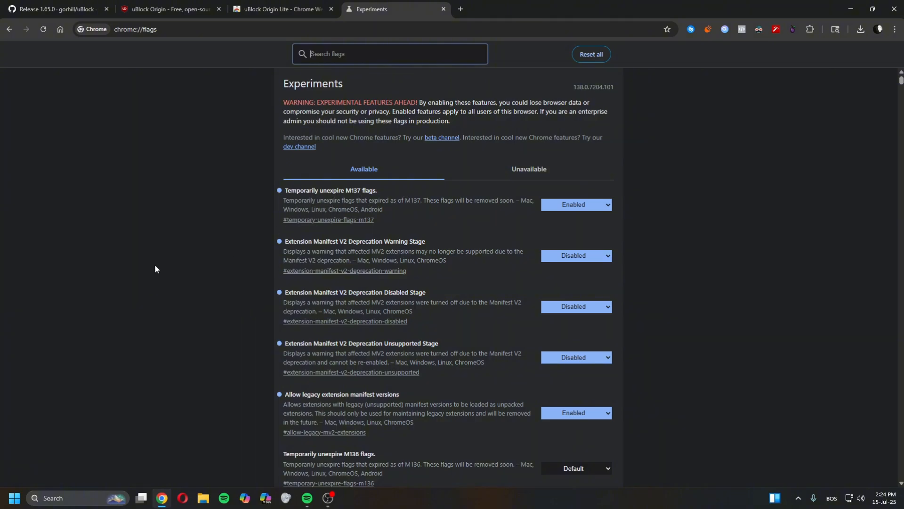
Glance at the open uBlock Origin pages and go back from the flags page to Chrome's Extensions page
click(279, 4)
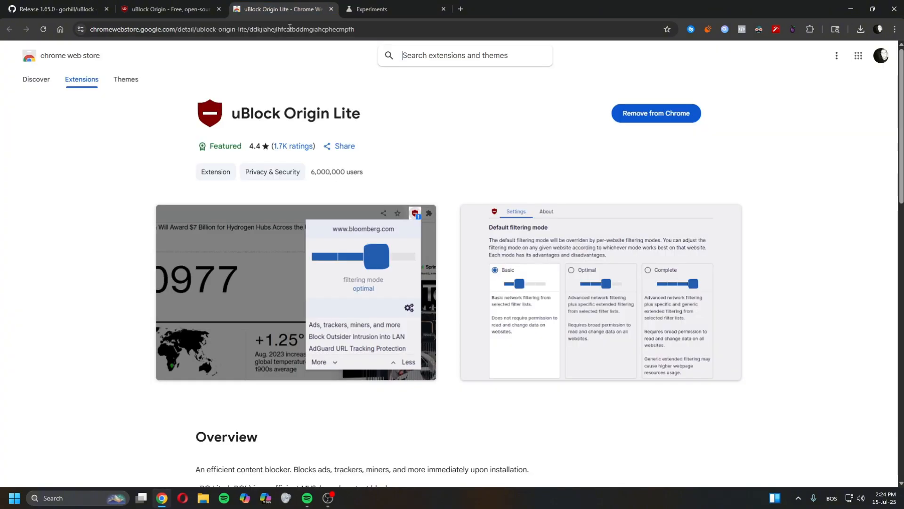
click(187, 3)
click(372, 6)
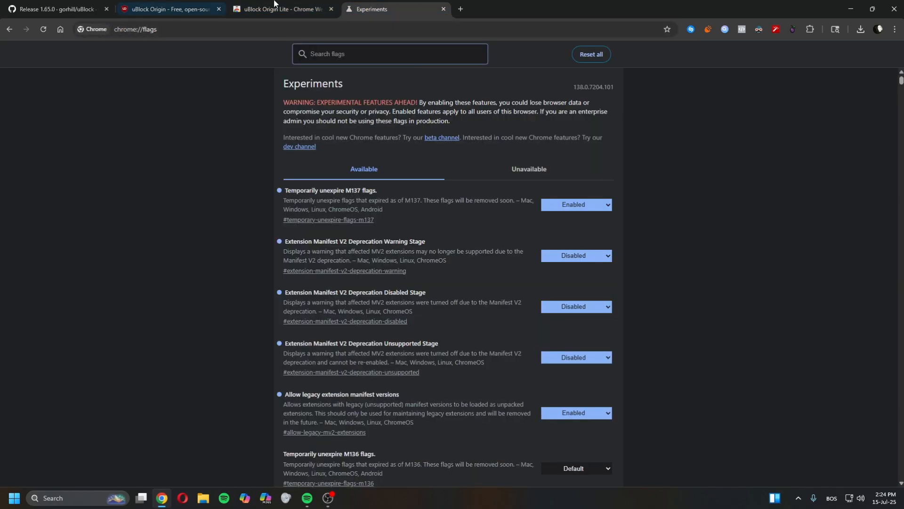
key(alt+Left)
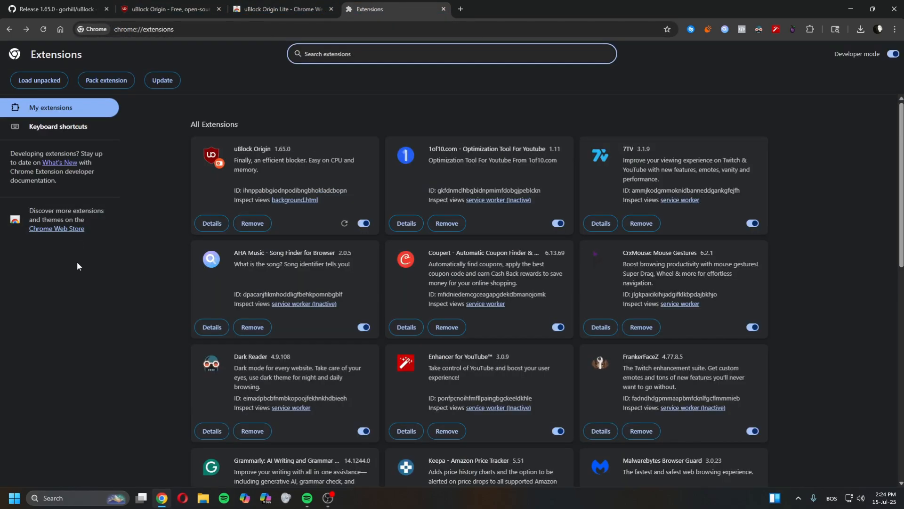